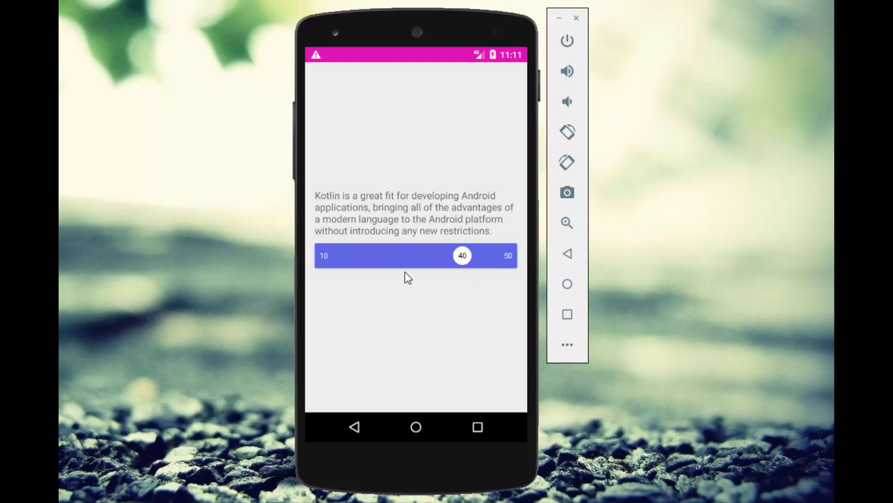
Drag the FluidSlider thumb in the emulator, taking the value down to 16 and then 23.
{"action": "mouse_move", "coordinate": [462, 256]}
{"action": "left_mouse_down"}
{"action": "mouse_move", "coordinate": [356, 254]}
{"action": "mouse_move", "coordinate": [485, 259]}
{"action": "mouse_move", "coordinate": [332, 253]}
{"action": "mouse_move", "coordinate": [503, 256]}
{"action": "mouse_move", "coordinate": [329, 251]}
{"action": "mouse_move", "coordinate": [392, 267]}
{"action": "mouse_move", "coordinate": [448, 260]}
{"action": "left_mouse_up"}
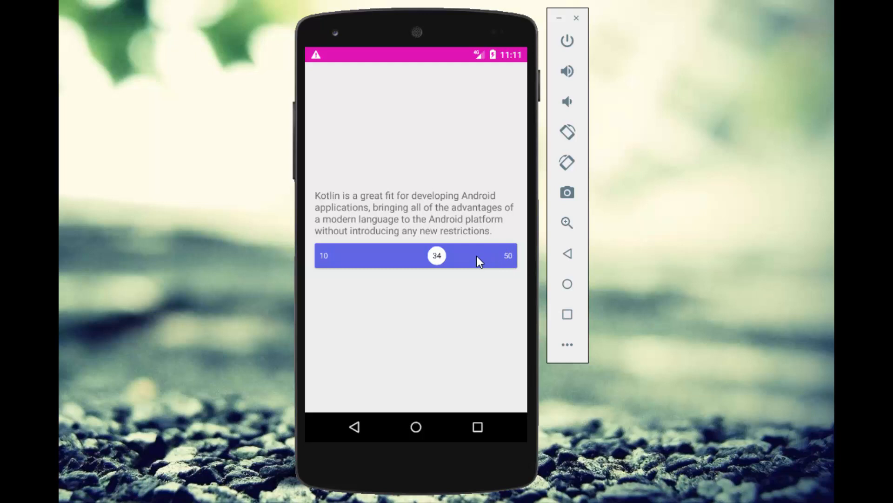
{"action": "mouse_move", "coordinate": [477, 256]}
{"action": "left_mouse_down"}
{"action": "mouse_move", "coordinate": [333, 256]}
{"action": "mouse_move", "coordinate": [505, 258]}
{"action": "left_mouse_up"}
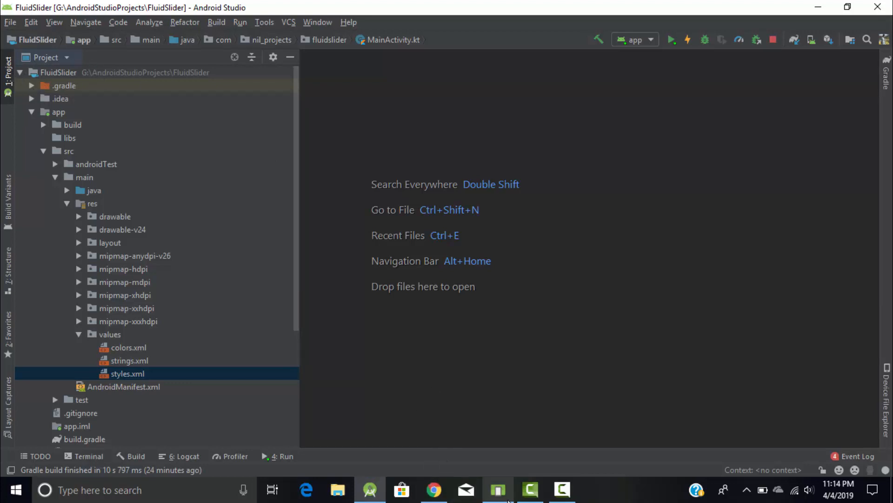
Switch from the emulator past Android Studio to the fluid-slider-android GitHub repository page.
{"action": "left_click", "coordinate": [498, 489]}
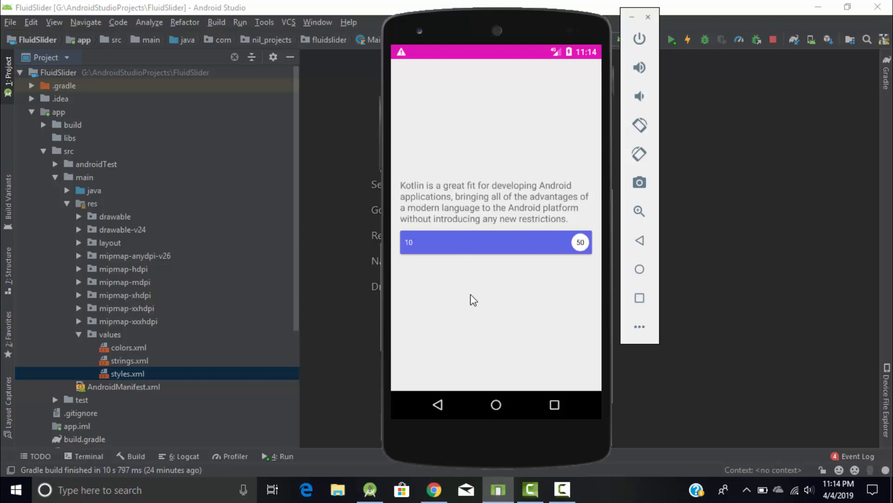
{"action": "left_click", "coordinate": [530, 5]}
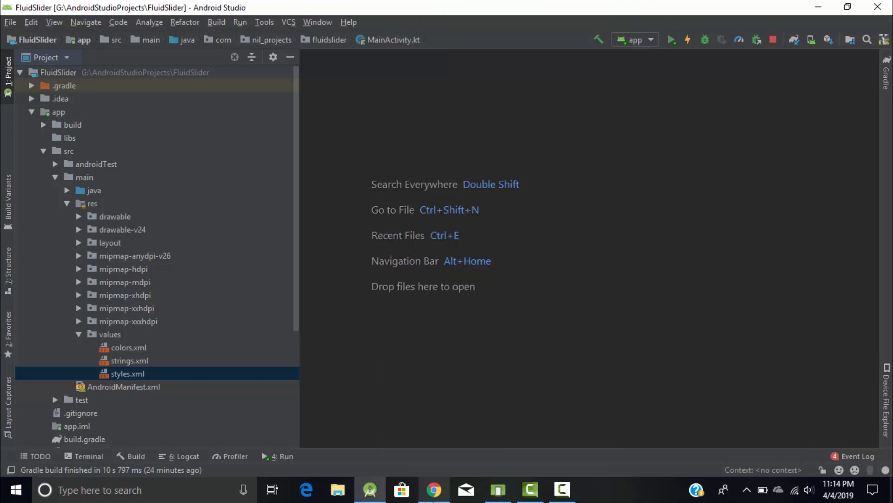
{"action": "left_click", "coordinate": [434, 489]}
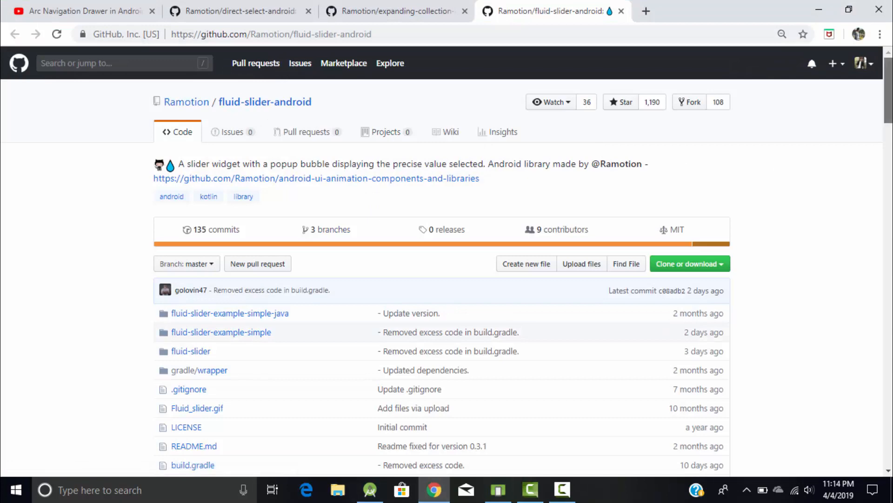
{"action": "mouse_move", "coordinate": [889, 112]}
{"action": "left_mouse_down"}
{"action": "mouse_move", "coordinate": [889, 259]}
{"action": "mouse_move", "coordinate": [889, 183]}
{"action": "left_mouse_up"}
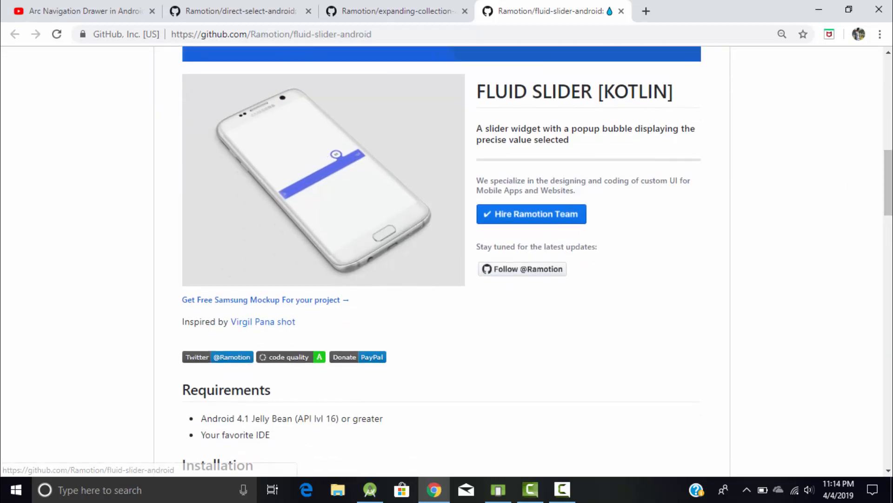
{"action": "left_click_drag", "start_coordinate": [889, 183], "coordinate": [890, 225]}
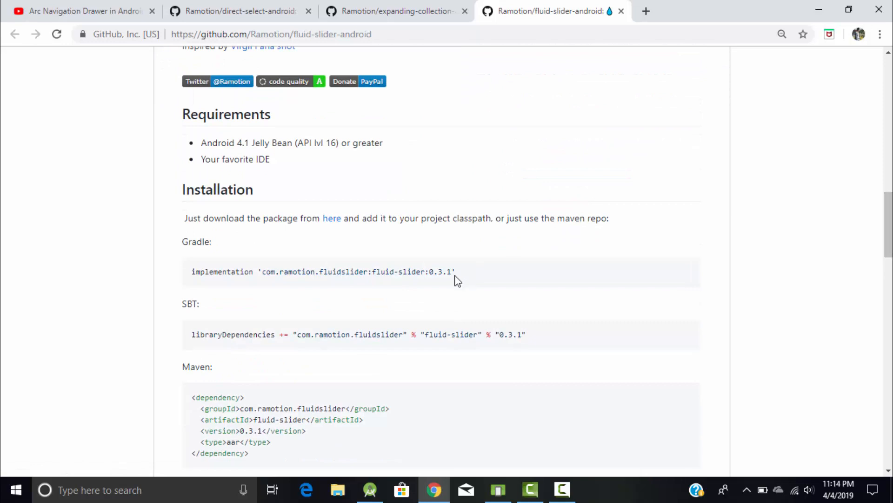
Select the Gradle implementation line in the README and return to the FluidSlider project in Android Studio.
{"action": "left_click_drag", "start_coordinate": [458, 272], "coordinate": [199, 273]}
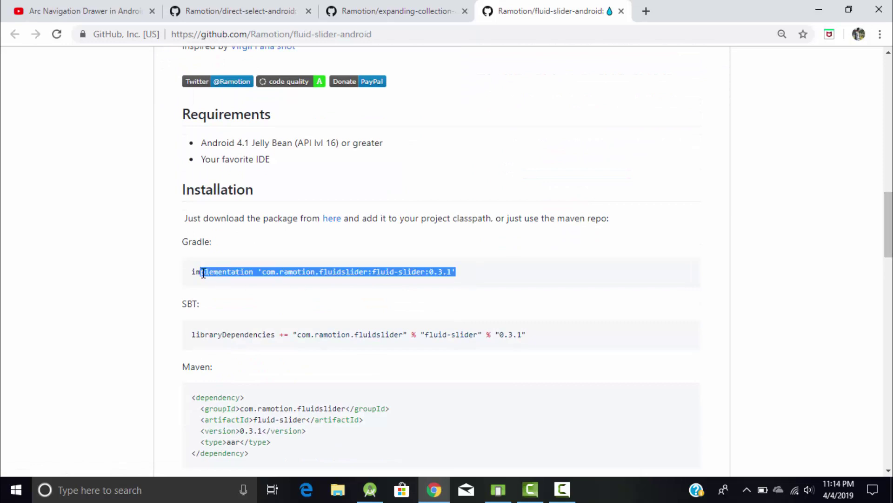
{"action": "left_click", "coordinate": [370, 490]}
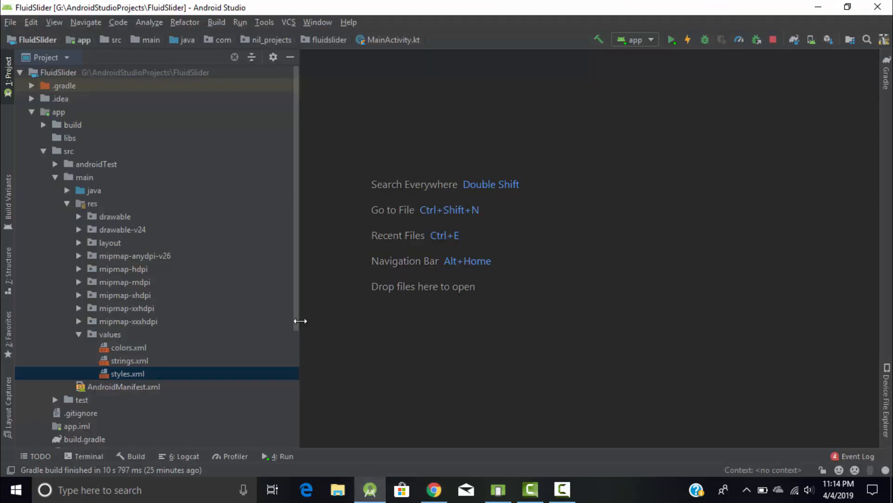
{"action": "scroll", "coordinate": [210, 349], "scroll_direction": "down", "scroll_amount": 4}
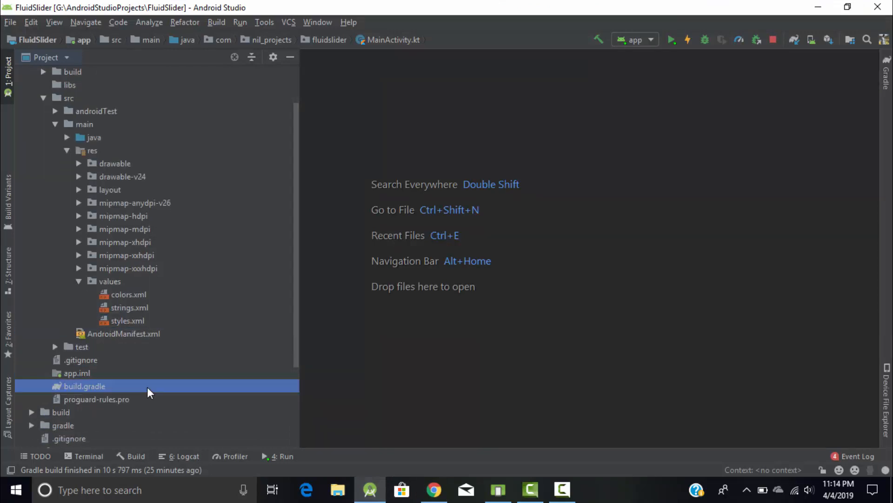
Check the 'com.ramotion.fluidslider:fluid-slider:0.3.1' dependency in app/build.gradle, then close the file.
{"action": "double_click", "coordinate": [147, 386]}
{"action": "left_click_drag", "start_coordinate": [634, 416], "coordinate": [364, 416]}
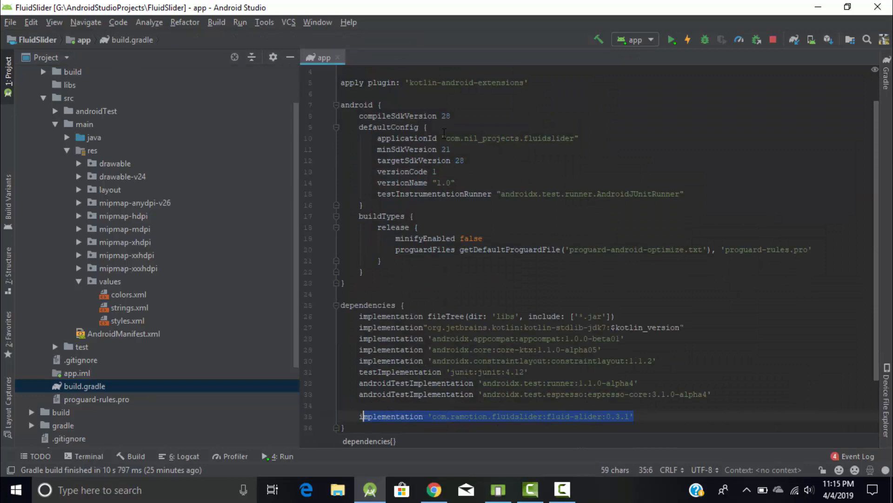
{"action": "left_click", "coordinate": [339, 58]}
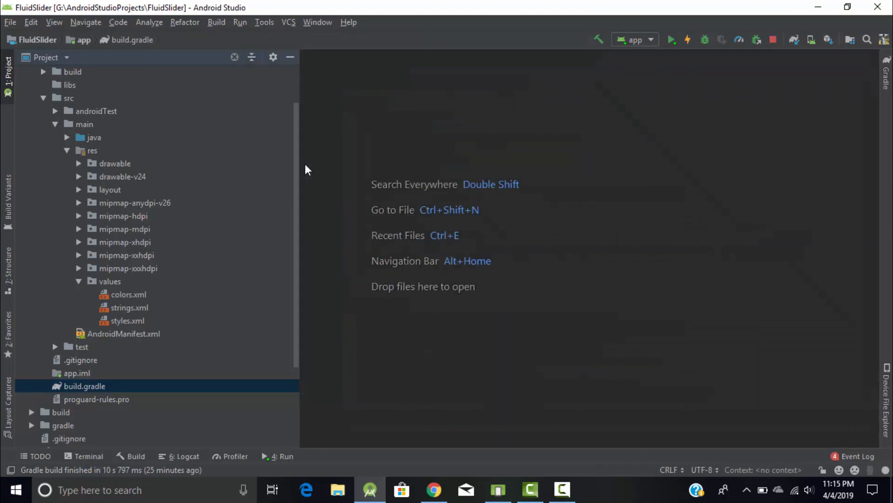
Expand java > com.nil_projects.fluidslider and res > layout, and open activity_main.xml.
{"action": "left_click_drag", "start_coordinate": [296, 179], "coordinate": [294, 115]}
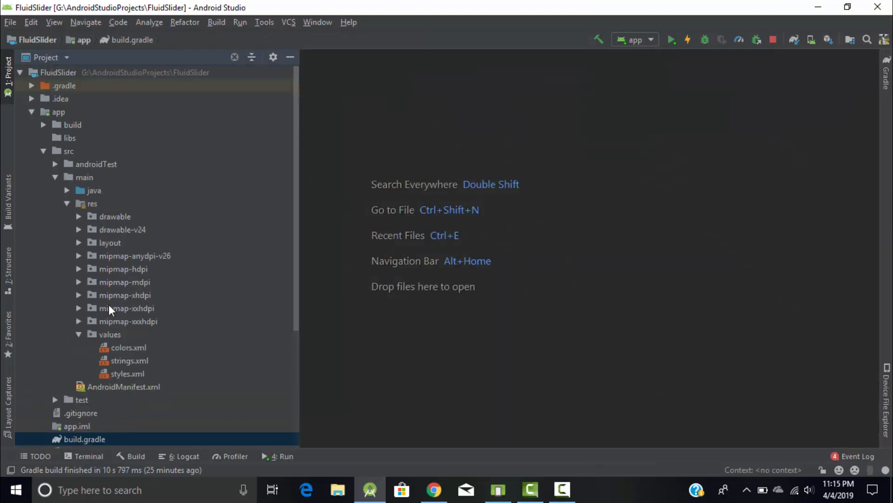
{"action": "left_click", "coordinate": [67, 190]}
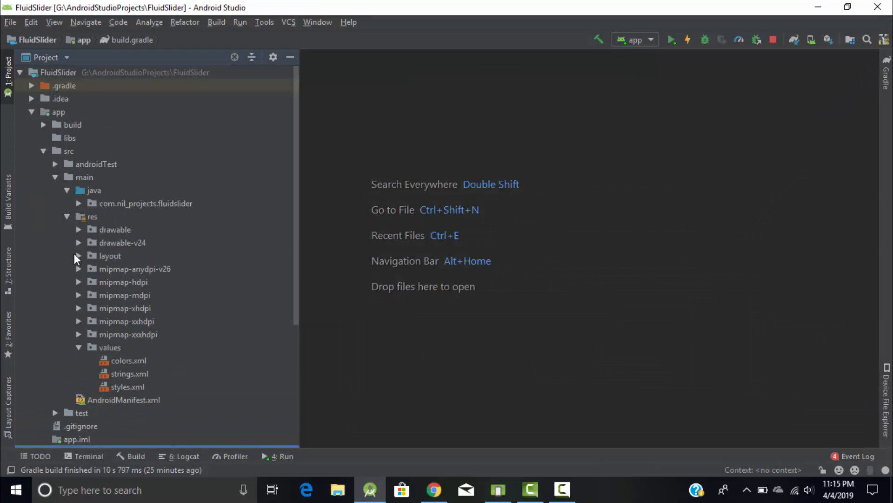
{"action": "left_click", "coordinate": [78, 203]}
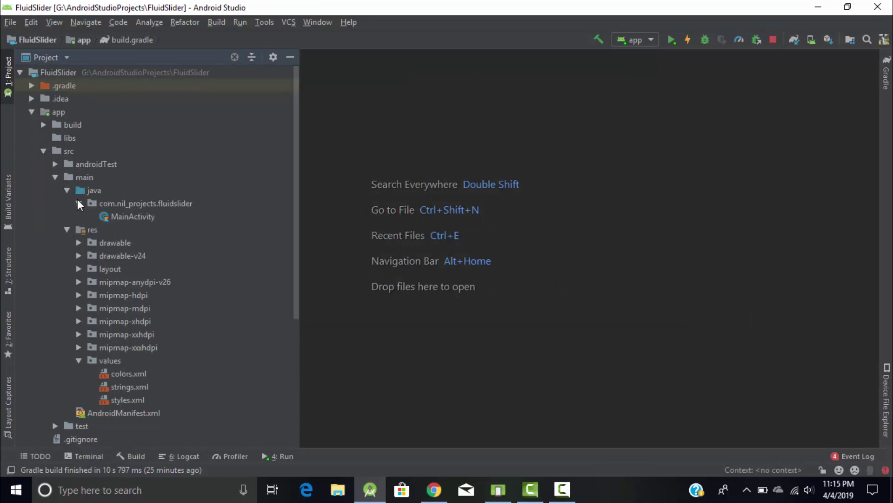
{"action": "left_click", "coordinate": [78, 268]}
{"action": "double_click", "coordinate": [126, 285]}
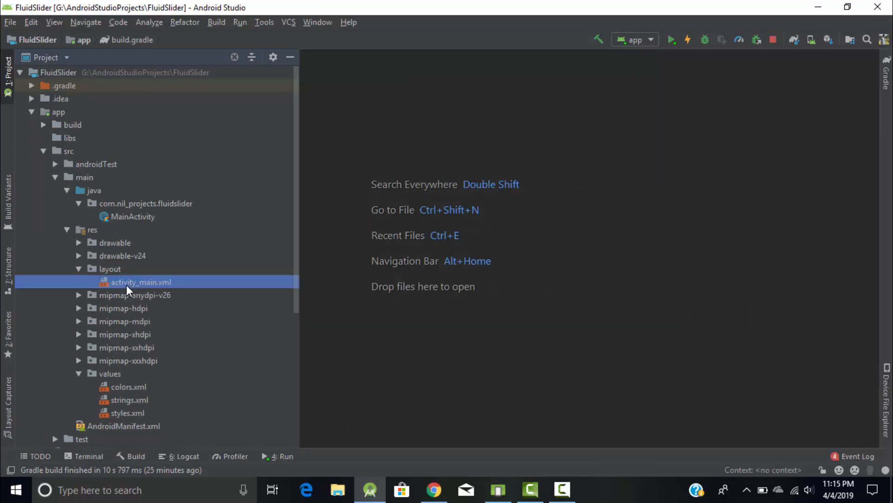
Review the FluidSlider element's class path, id line and attribute block in activity_main.xml.
{"action": "left_click", "coordinate": [471, 233]}
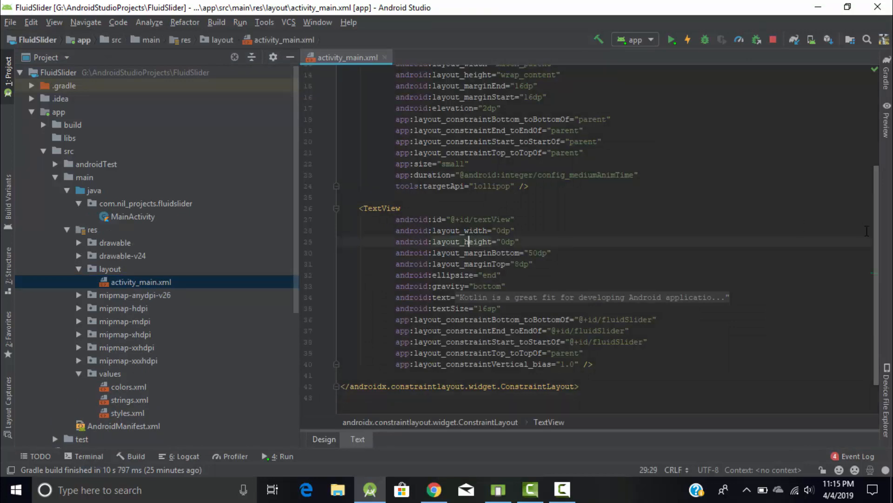
{"action": "left_click_drag", "start_coordinate": [359, 181], "coordinate": [530, 326]}
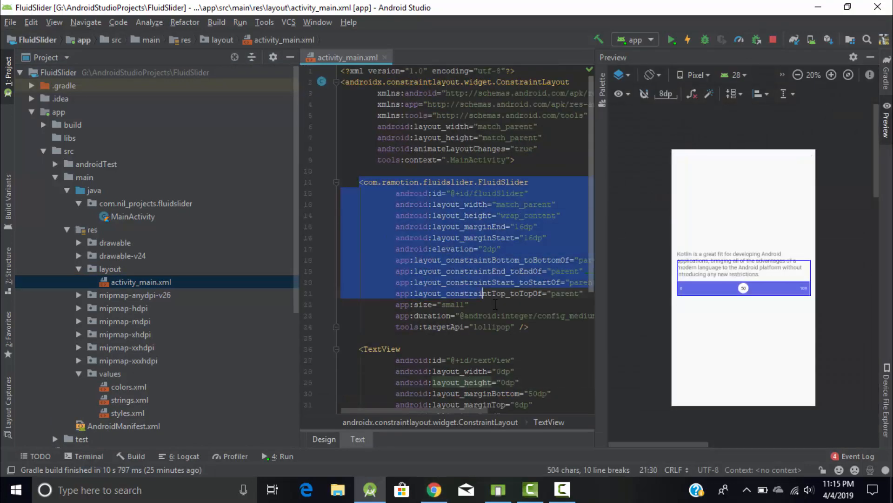
{"action": "left_click", "coordinate": [530, 182]}
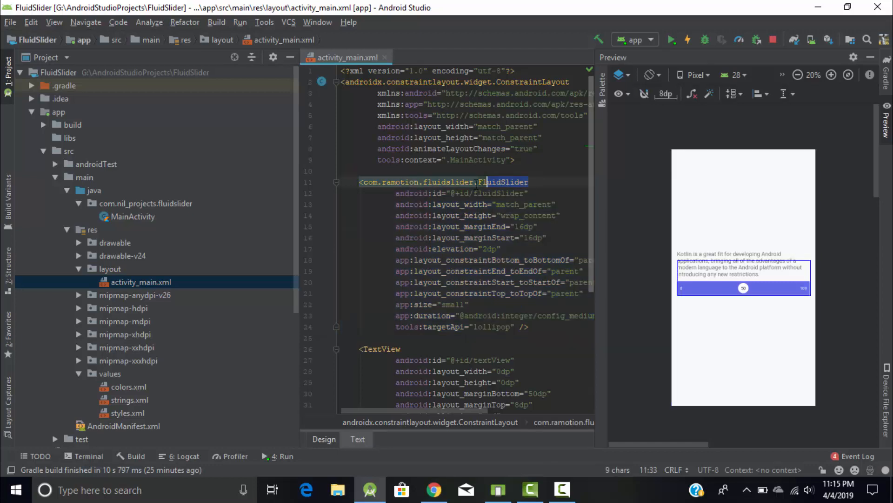
{"action": "double_click", "coordinate": [447, 182]}
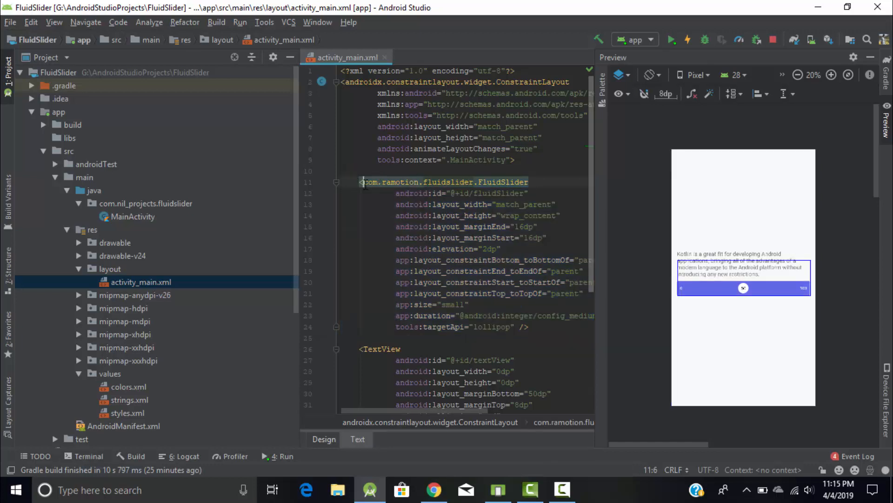
{"action": "left_click_drag", "start_coordinate": [363, 182], "coordinate": [525, 181]}
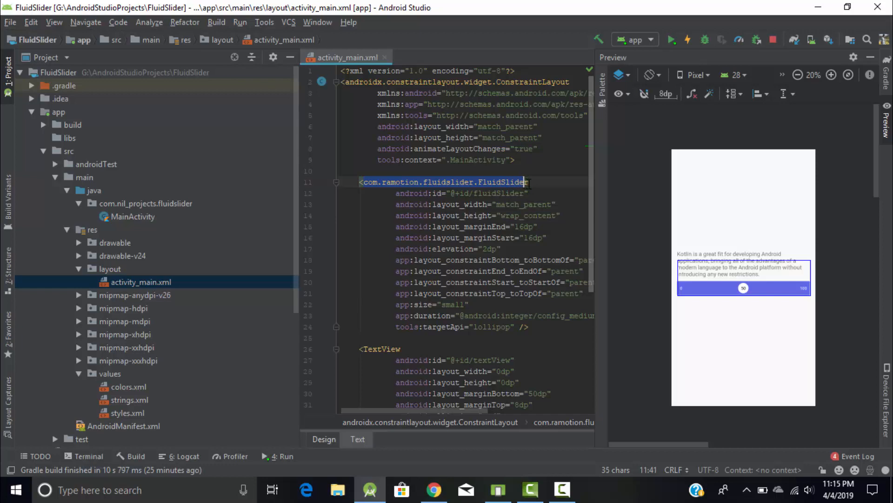
{"action": "left_click_drag", "start_coordinate": [419, 203], "coordinate": [482, 194]}
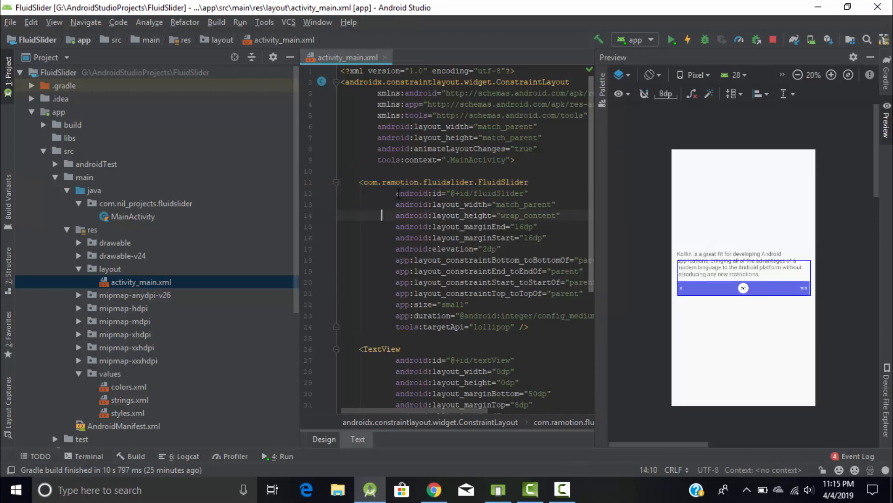
{"action": "left_click_drag", "start_coordinate": [396, 193], "coordinate": [520, 326]}
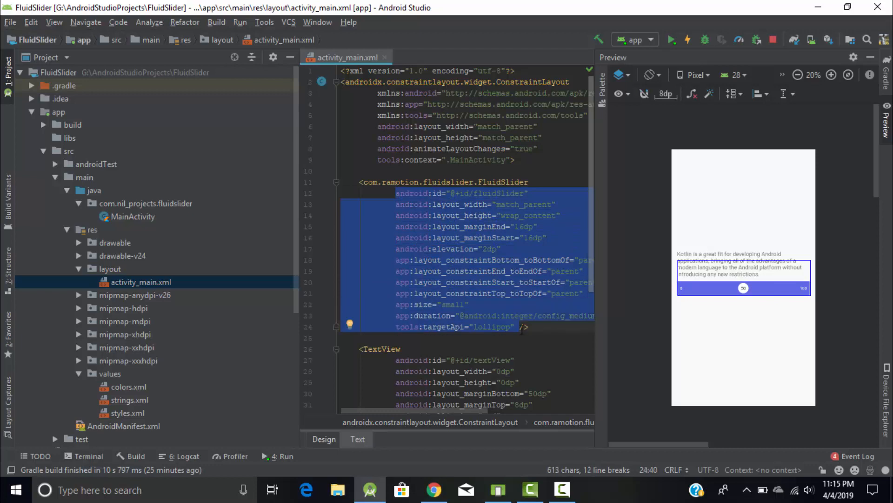
Point out the slider's layout_height, layout_marginStart, elevation and small size attributes.
{"action": "left_click", "coordinate": [489, 215]}
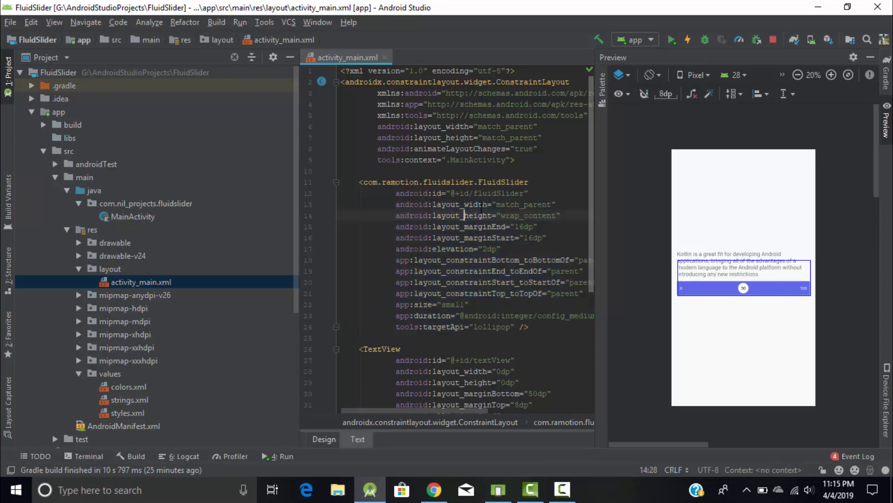
{"action": "left_click", "coordinate": [553, 238]}
{"action": "left_click", "coordinate": [414, 249]}
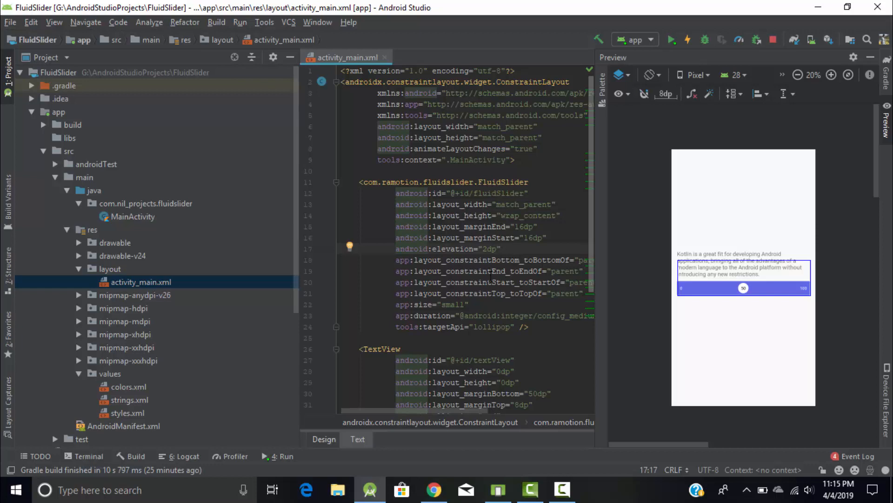
{"action": "left_click_drag", "start_coordinate": [503, 305], "coordinate": [399, 305]}
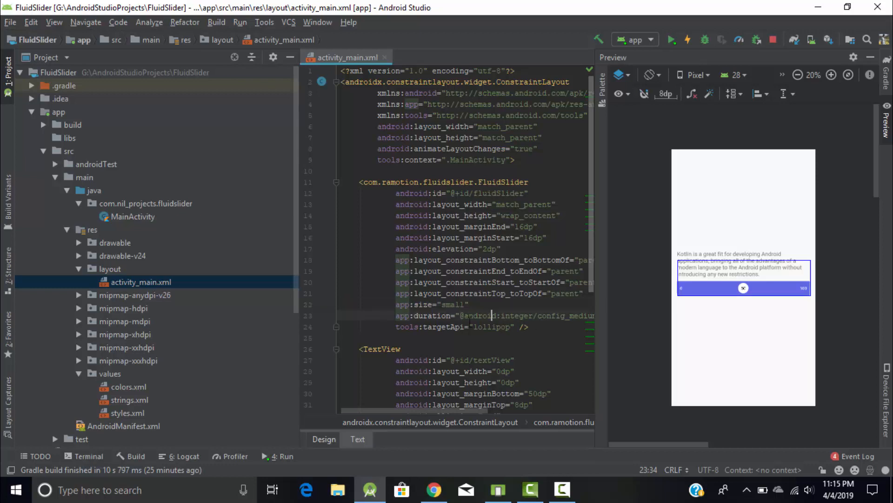
{"action": "left_click_drag", "start_coordinate": [530, 326], "coordinate": [435, 204]}
{"action": "key", "text": "Escape"}
Highlight the whole TextView block, then close activity_main.xml.
{"action": "left_click", "coordinate": [400, 349]}
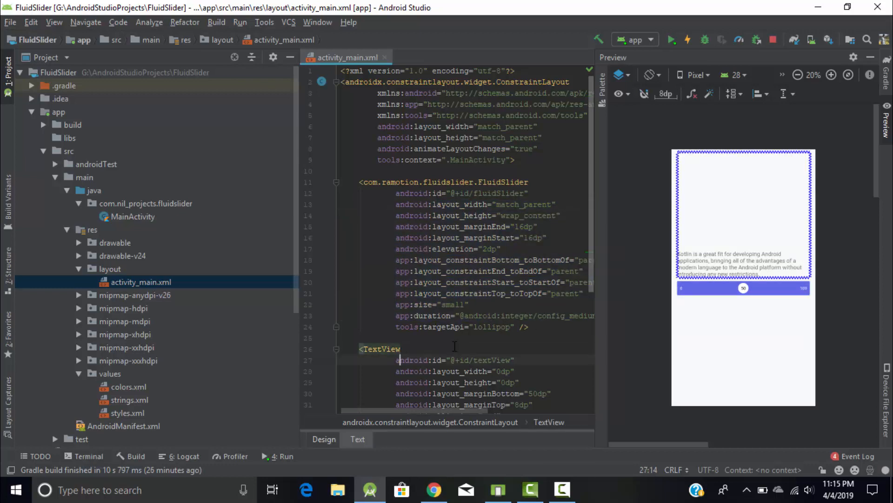
{"action": "scroll", "coordinate": [454, 279], "scroll_direction": "down", "scroll_amount": 5}
{"action": "left_click", "coordinate": [341, 397]}
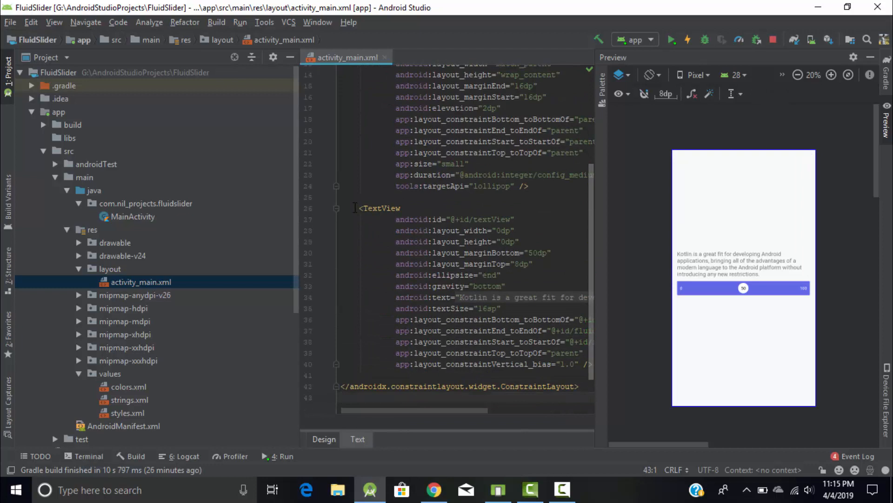
{"action": "left_click_drag", "start_coordinate": [358, 207], "coordinate": [525, 365]}
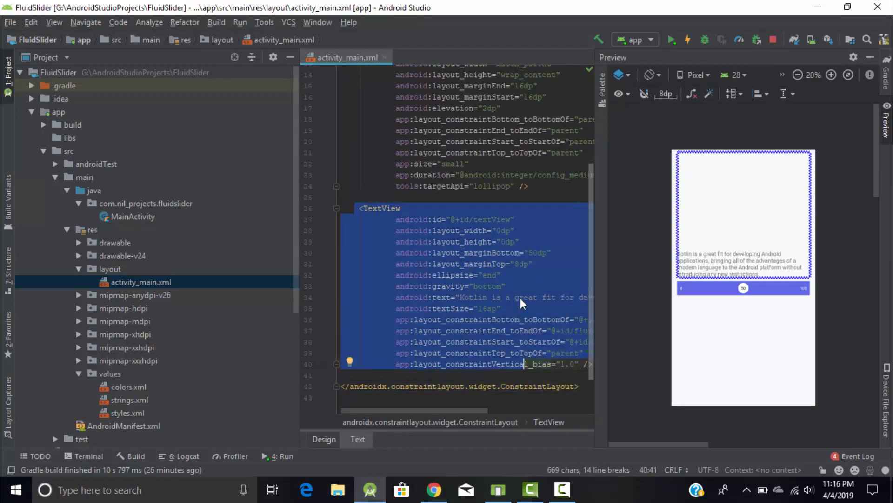
{"action": "mouse_move", "coordinate": [743, 264]}
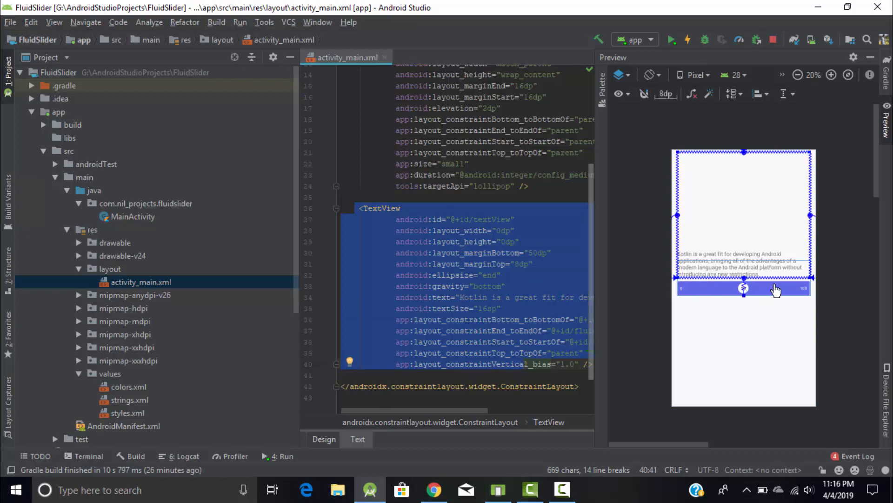
{"action": "left_click", "coordinate": [388, 57]}
Open MainActivity.kt and review the text view lookup, max 50, min 10 and total = max - min.
{"action": "double_click", "coordinate": [130, 218]}
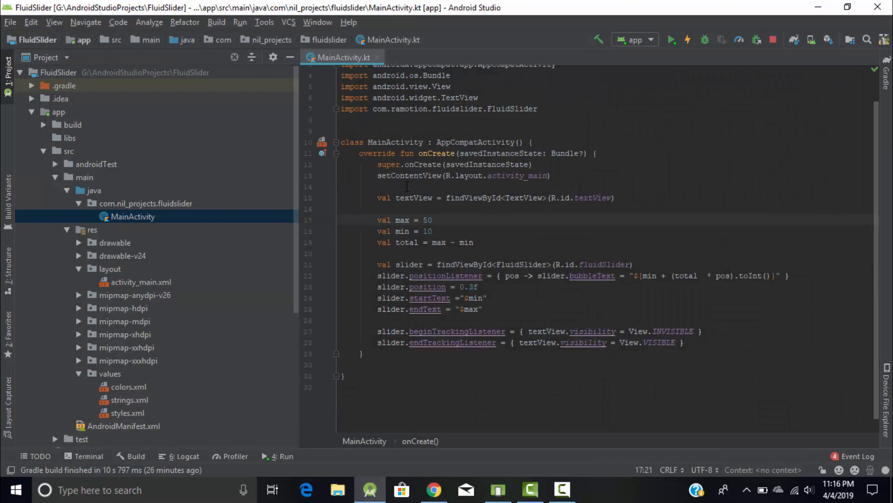
{"action": "left_click_drag", "start_coordinate": [378, 197], "coordinate": [617, 198]}
{"action": "left_click", "coordinate": [430, 198]}
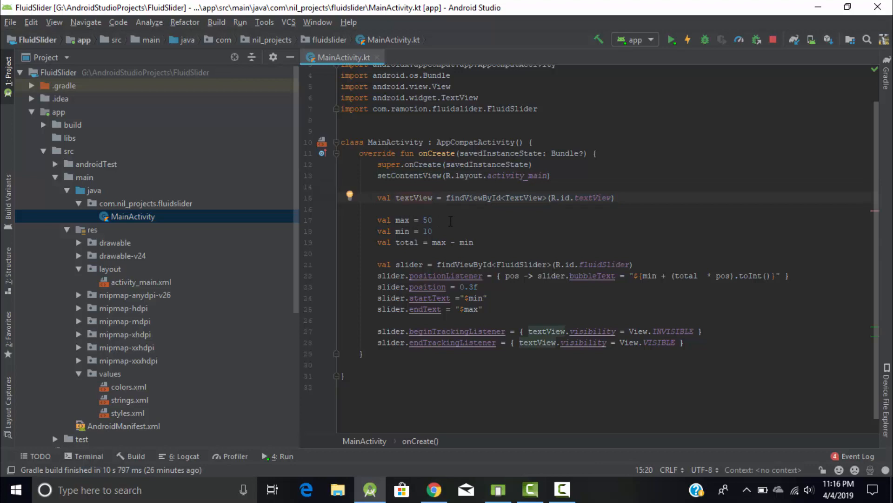
{"action": "left_click_drag", "start_coordinate": [433, 220], "coordinate": [422, 220]}
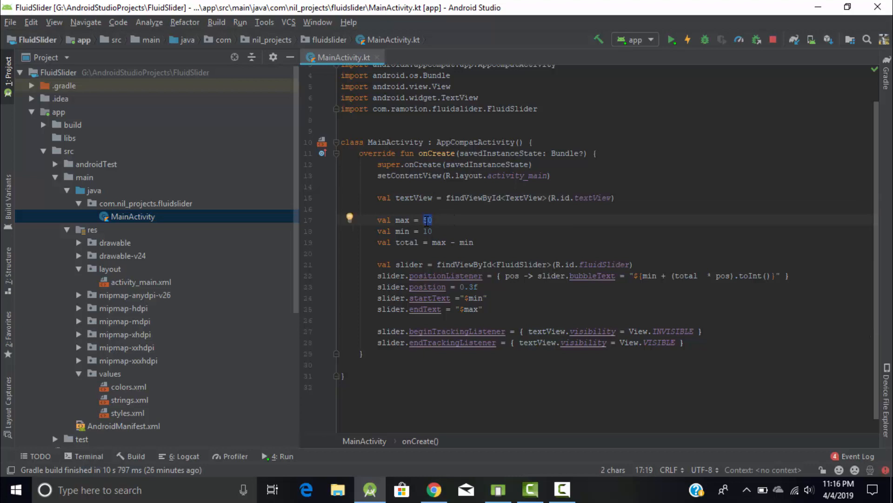
{"action": "left_click_drag", "start_coordinate": [433, 231], "coordinate": [373, 219]}
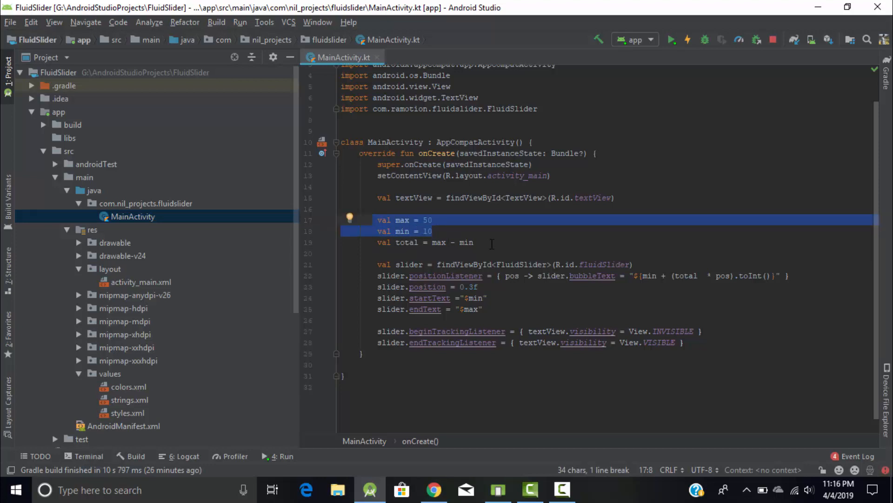
{"action": "left_click_drag", "start_coordinate": [474, 242], "coordinate": [431, 243]}
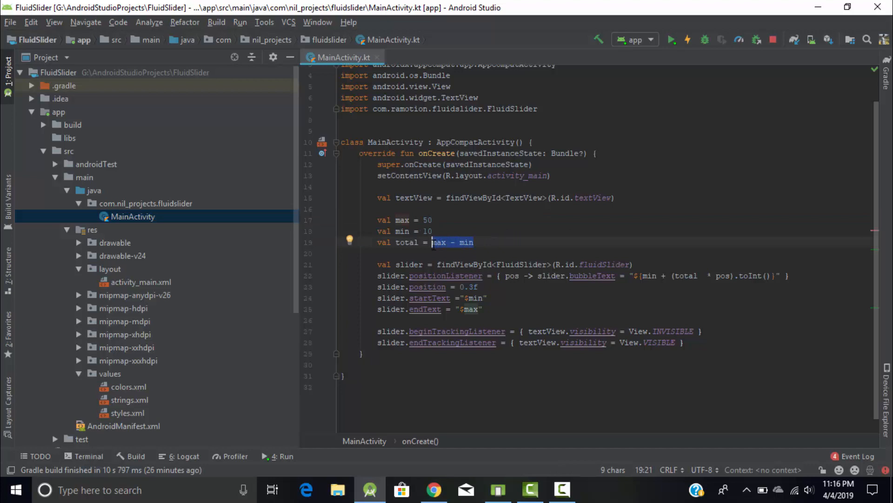
{"action": "left_click", "coordinate": [397, 243]}
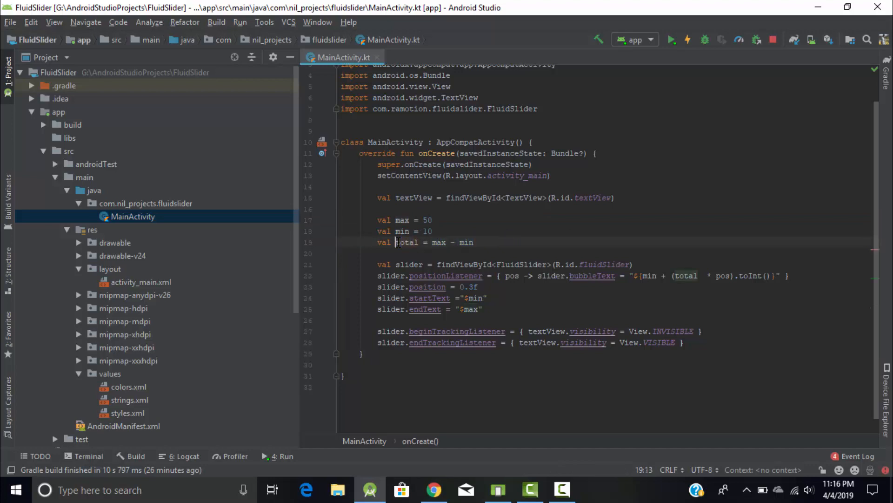
Review the FluidSlider lookup and the positionListener's pos parameter and slider.bubbleText assignment.
{"action": "left_click_drag", "start_coordinate": [377, 264], "coordinate": [520, 264]}
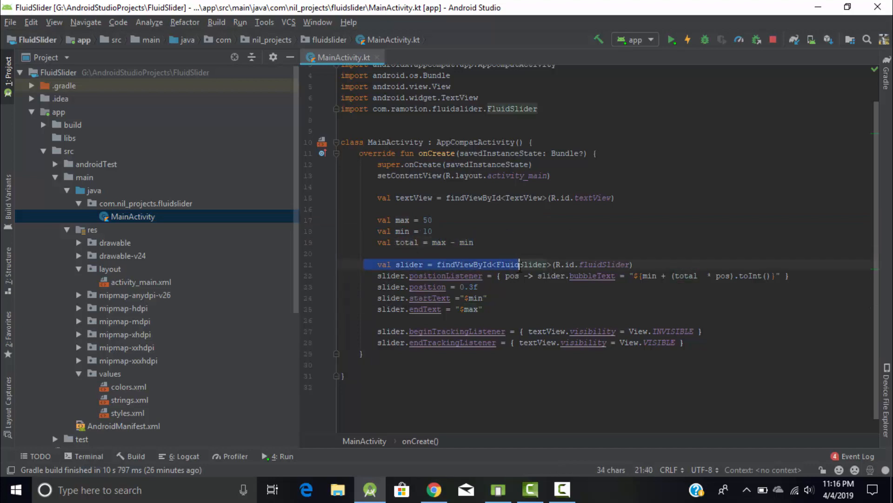
{"action": "left_click", "coordinate": [521, 264]}
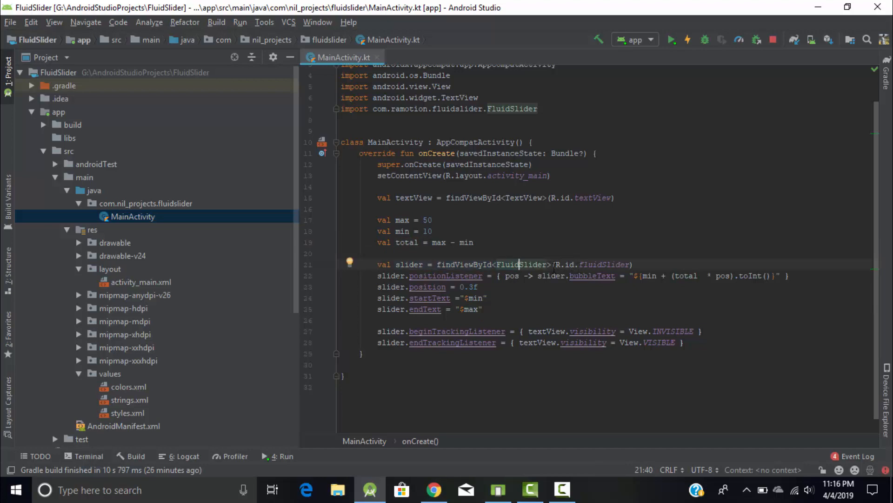
{"action": "left_click", "coordinate": [589, 264]}
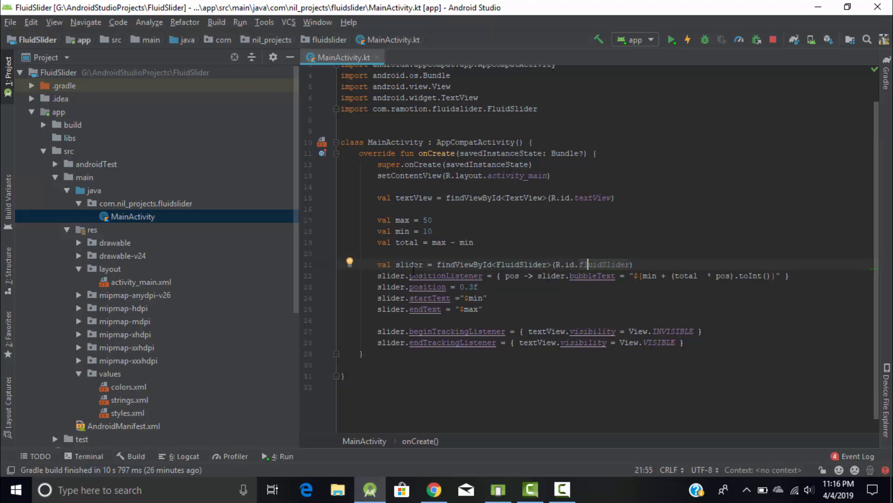
{"action": "left_click_drag", "start_coordinate": [377, 275], "coordinate": [393, 275]}
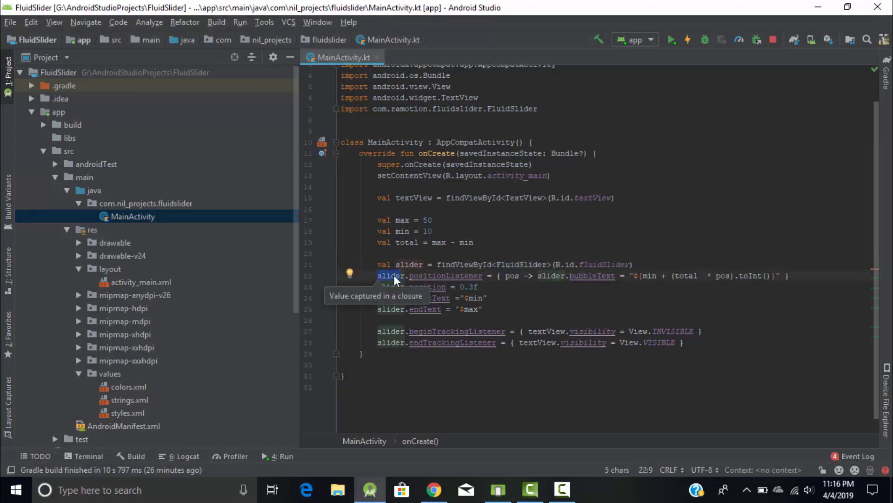
{"action": "left_click", "coordinate": [476, 287]}
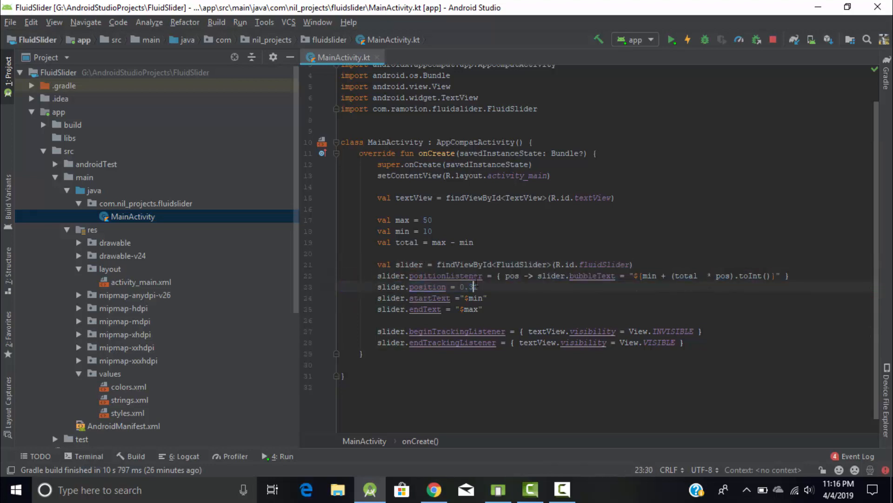
{"action": "type", "text": "f"}
{"action": "left_click_drag", "start_coordinate": [495, 276], "coordinate": [789, 276]}
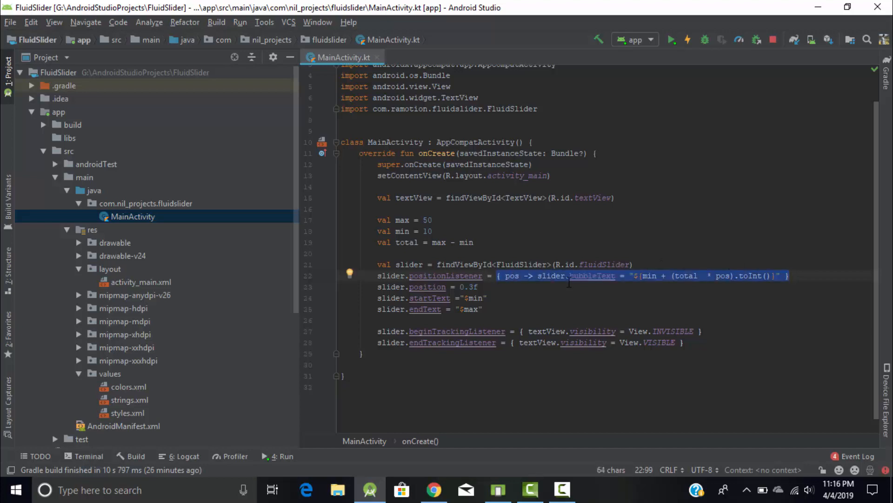
{"action": "double_click", "coordinate": [515, 275]}
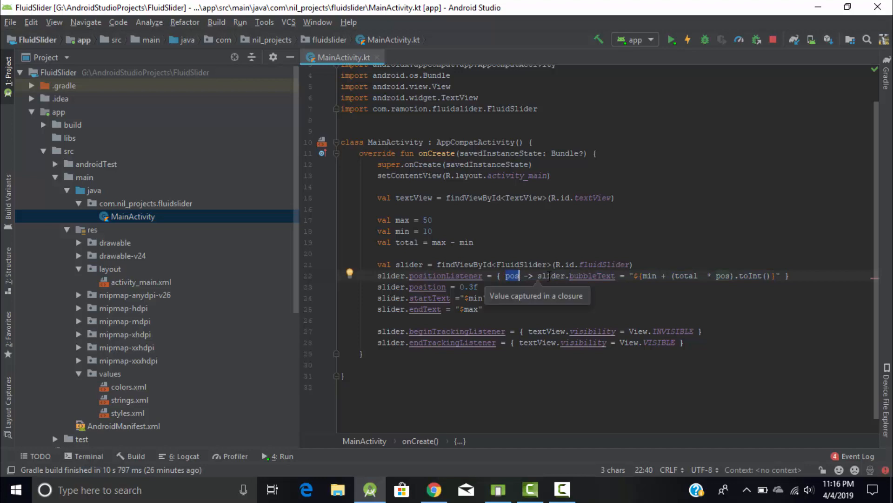
{"action": "left_click", "coordinate": [537, 276]}
{"action": "left_click_drag", "start_coordinate": [537, 275], "coordinate": [613, 276]}
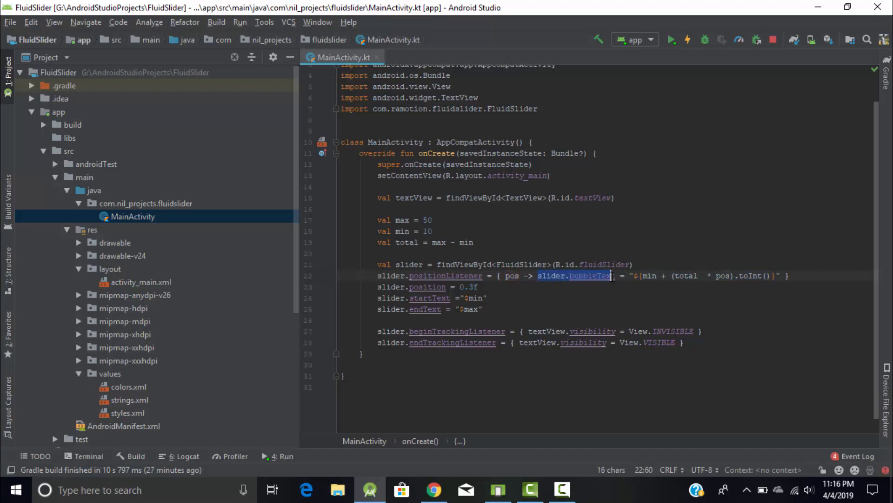
{"action": "left_click", "coordinate": [613, 276]}
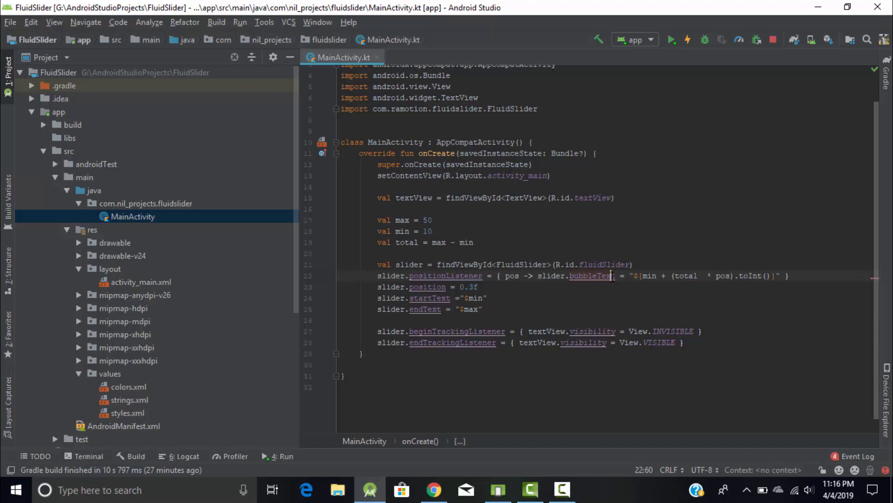
Highlight the min + (total * pos) bubble text formula against the max, min and total declarations.
{"action": "left_click_drag", "start_coordinate": [642, 275], "coordinate": [735, 276]}
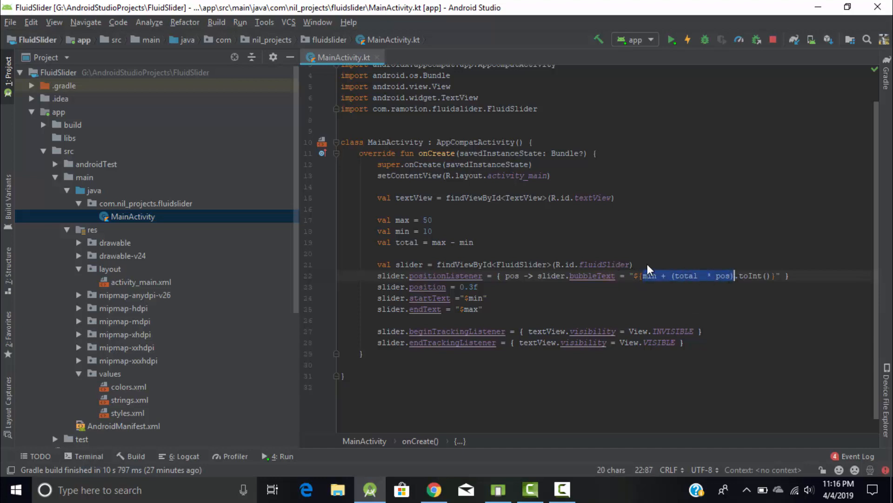
{"action": "left_click_drag", "start_coordinate": [482, 251], "coordinate": [373, 219]}
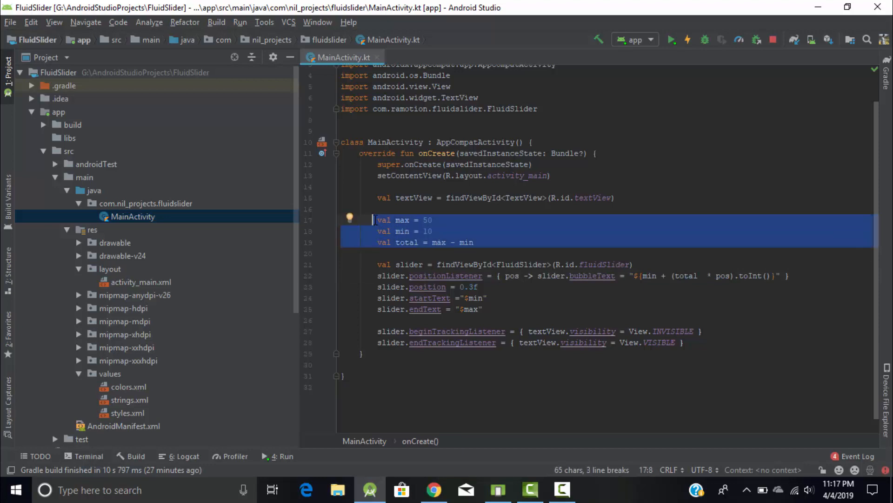
{"action": "left_click", "coordinate": [666, 276]}
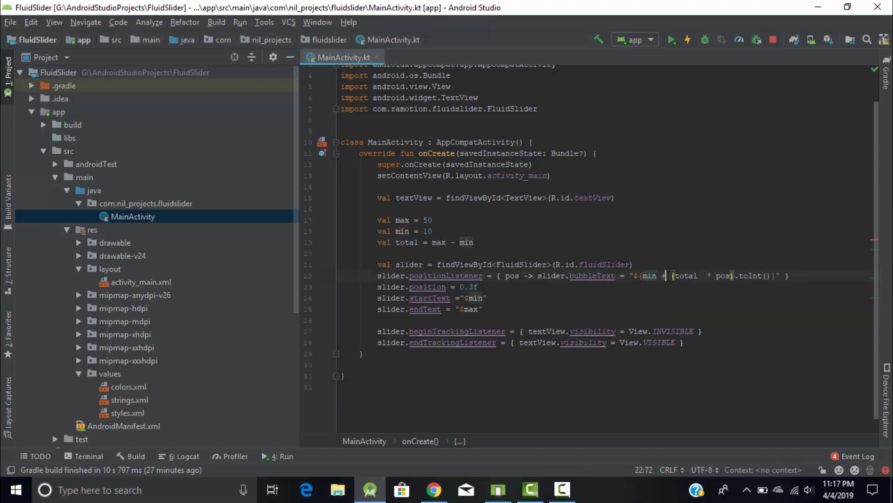
{"action": "left_click_drag", "start_coordinate": [671, 276], "coordinate": [726, 276]}
{"action": "left_click", "coordinate": [753, 276]}
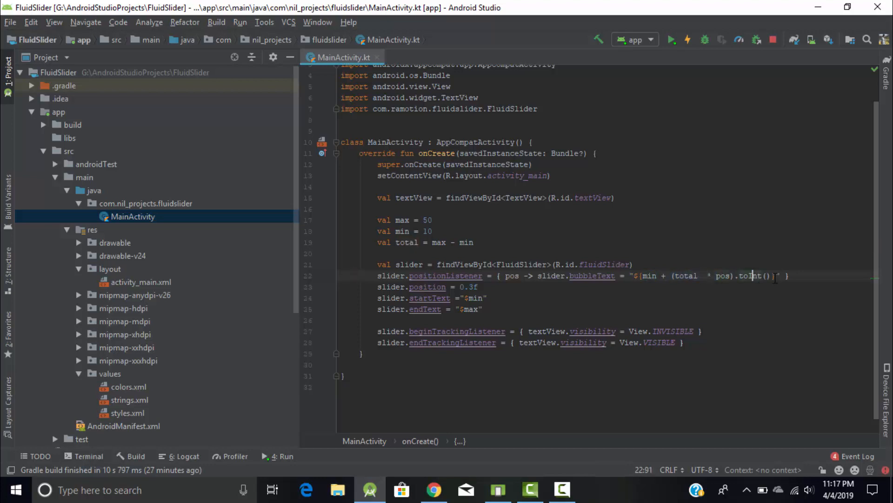
{"action": "mouse_move", "coordinate": [788, 276]}
{"action": "left_mouse_down"}
{"action": "mouse_move", "coordinate": [598, 275]}
{"action": "mouse_move", "coordinate": [630, 275]}
{"action": "left_mouse_up"}
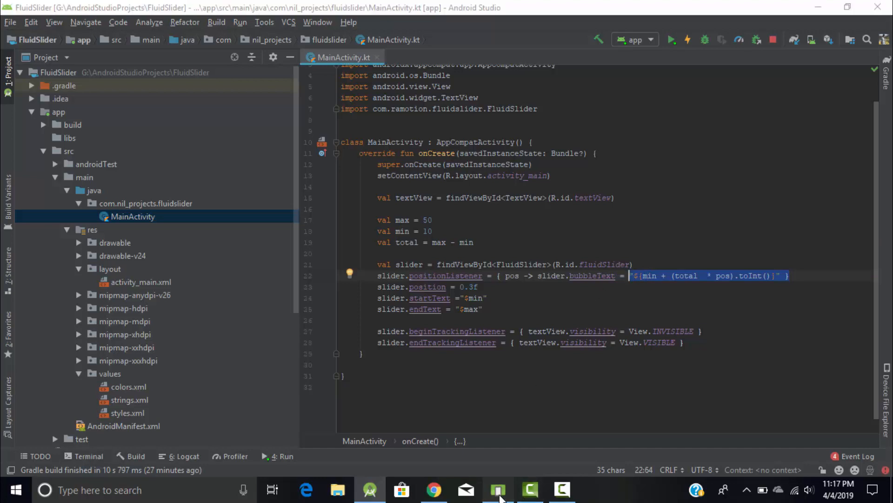
{"action": "left_click", "coordinate": [498, 489]}
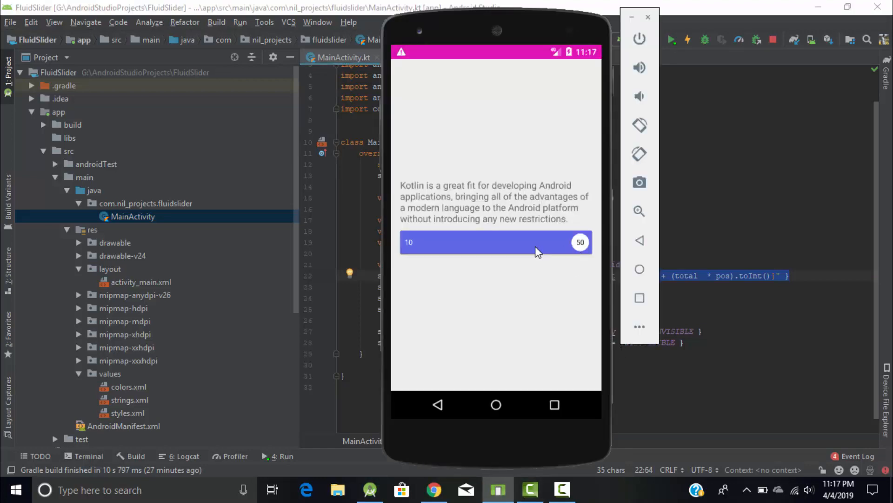
{"action": "left_click_drag", "start_coordinate": [536, 244], "coordinate": [484, 246]}
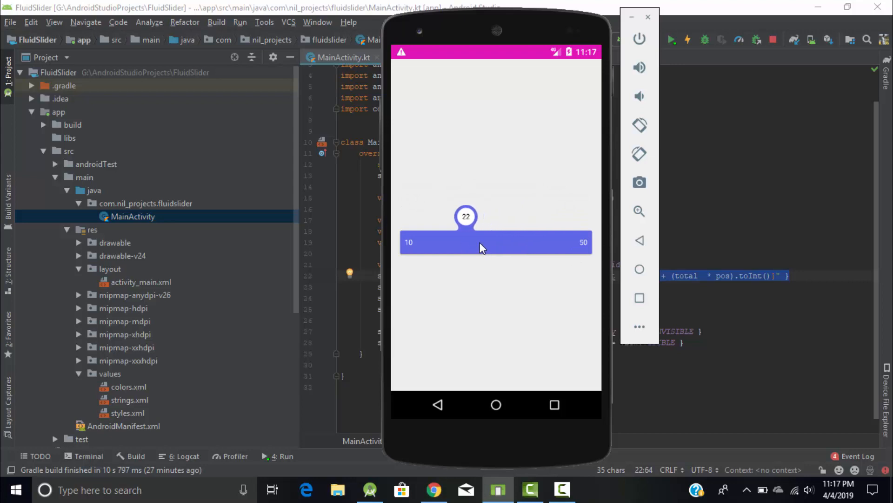
{"action": "left_click", "coordinate": [704, 274]}
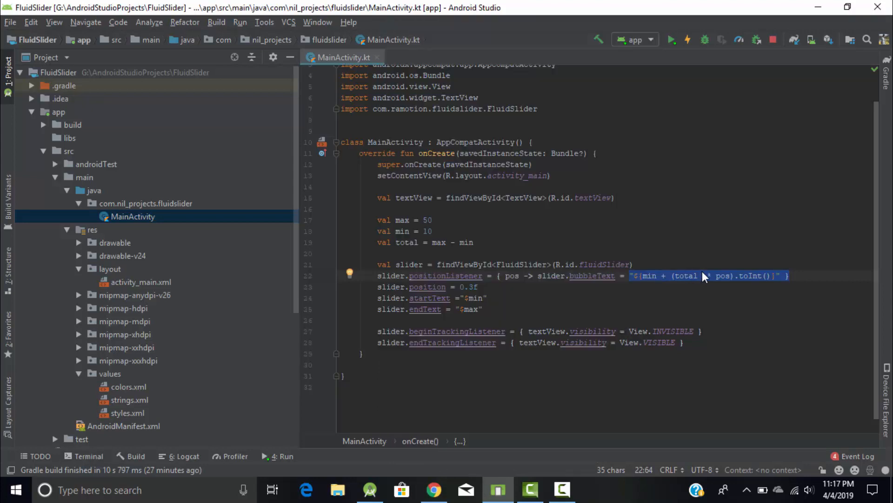
{"action": "left_click_drag", "start_coordinate": [701, 275], "coordinate": [386, 275]}
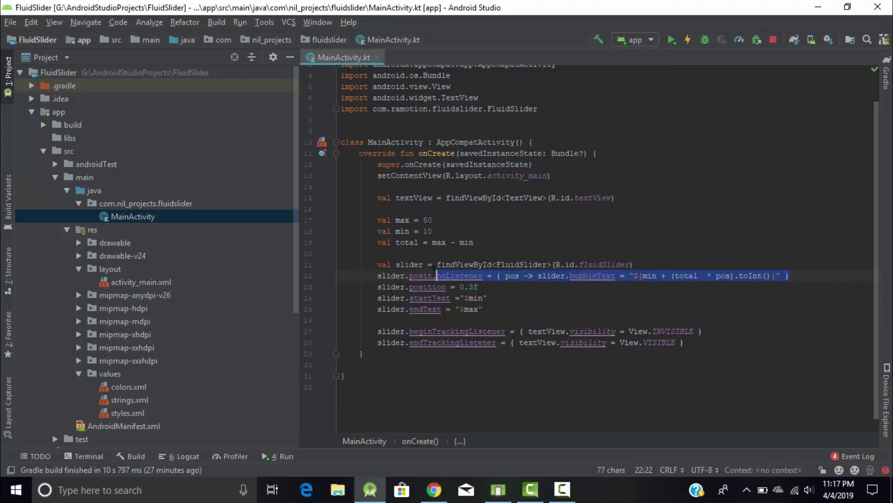
{"action": "left_click", "coordinate": [386, 275]}
{"action": "left_click_drag", "start_coordinate": [480, 286], "coordinate": [378, 287]}
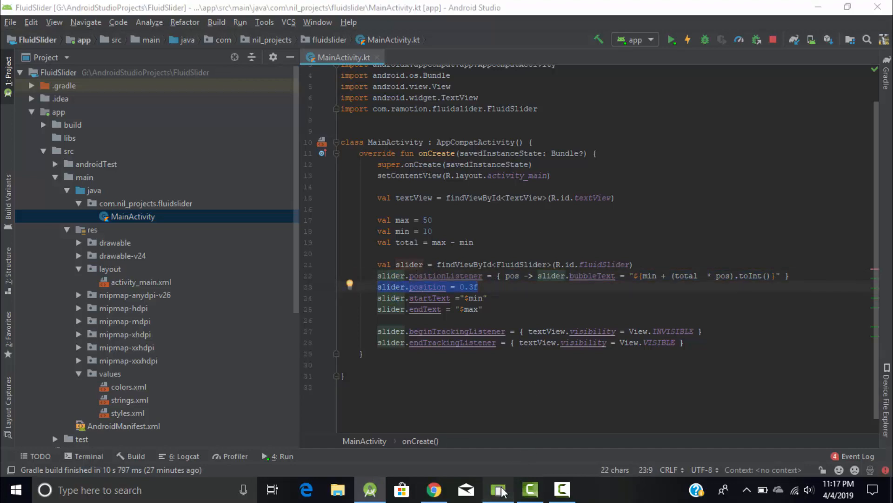
{"action": "left_click", "coordinate": [498, 490]}
{"action": "left_click", "coordinate": [483, 236]}
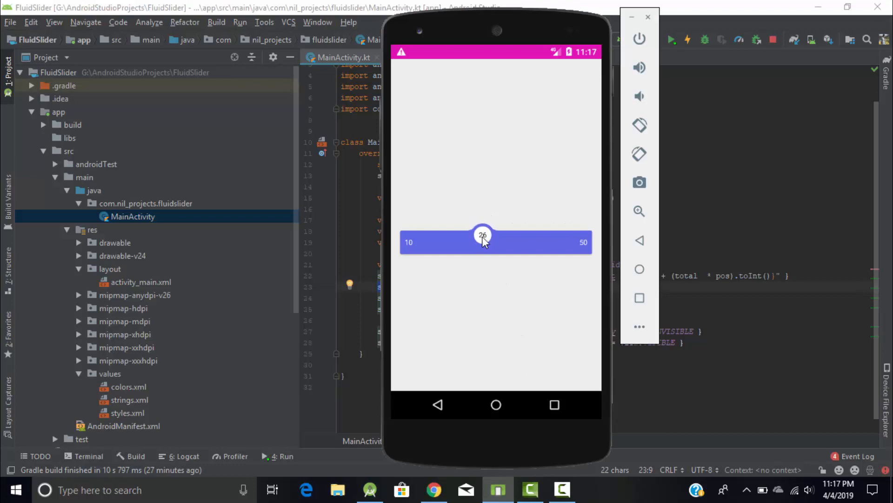
{"action": "left_click", "coordinate": [491, 6]}
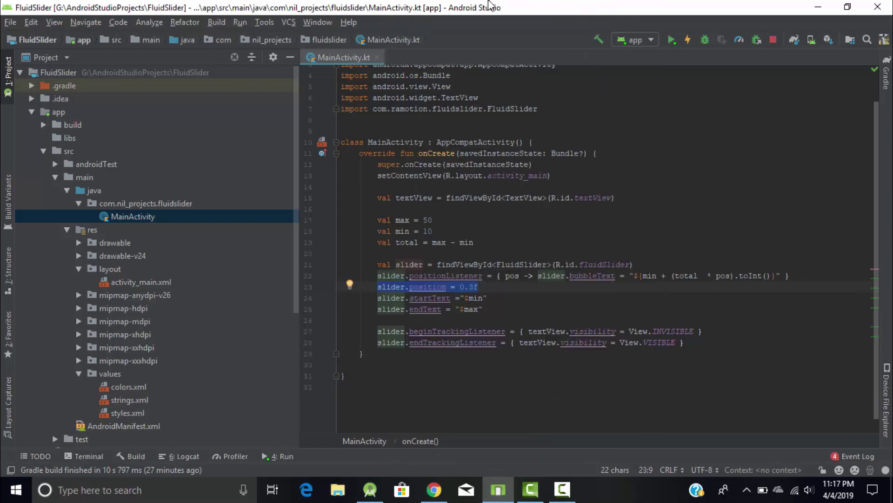
{"action": "left_click", "coordinate": [491, 287]}
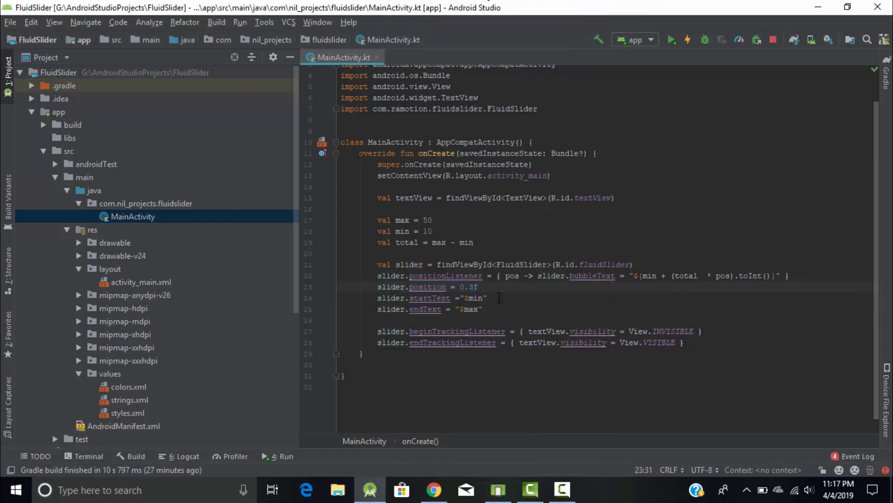
{"action": "left_click_drag", "start_coordinate": [488, 298], "coordinate": [380, 298]}
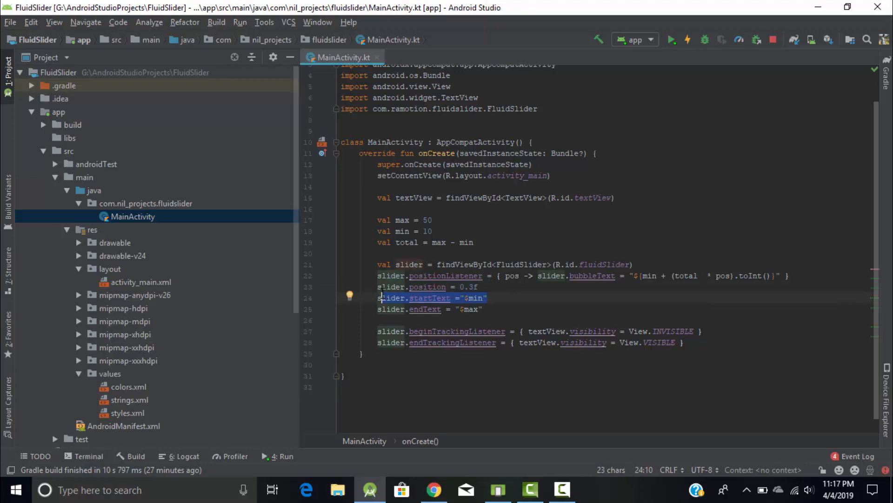
{"action": "left_click", "coordinate": [495, 311]}
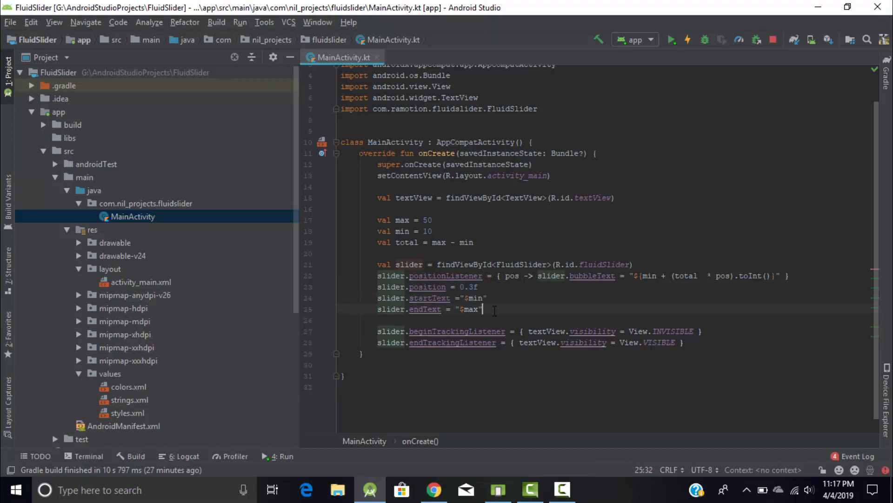
{"action": "left_click_drag", "start_coordinate": [477, 309], "coordinate": [445, 309]}
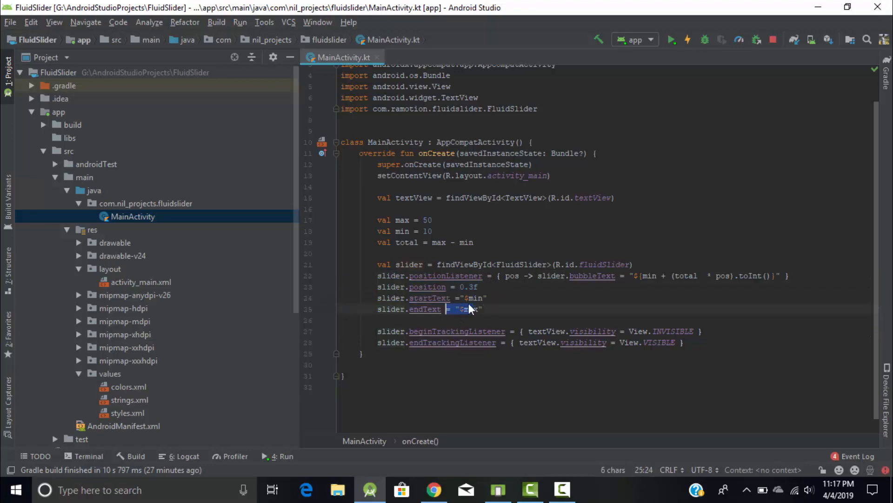
Review the beginTrackingListener code that hides the text, glancing at the app with text visible.
{"action": "left_click", "coordinate": [447, 331]}
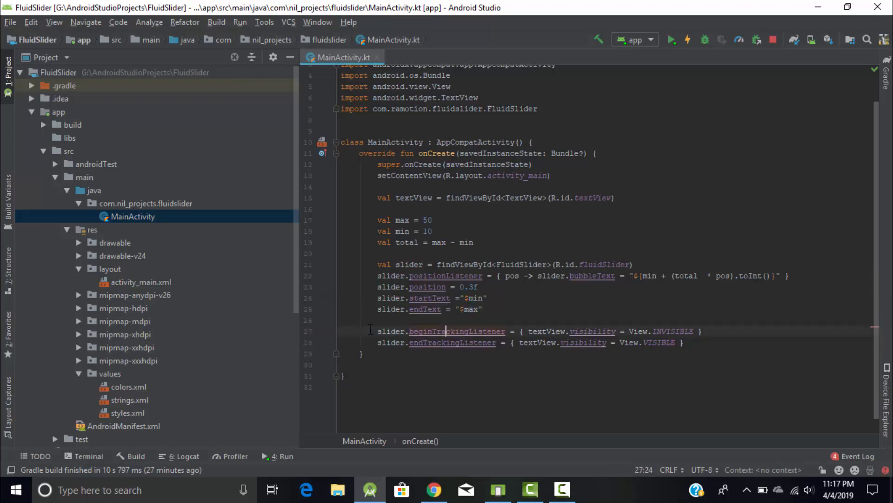
{"action": "left_click_drag", "start_coordinate": [370, 331], "coordinate": [511, 330]}
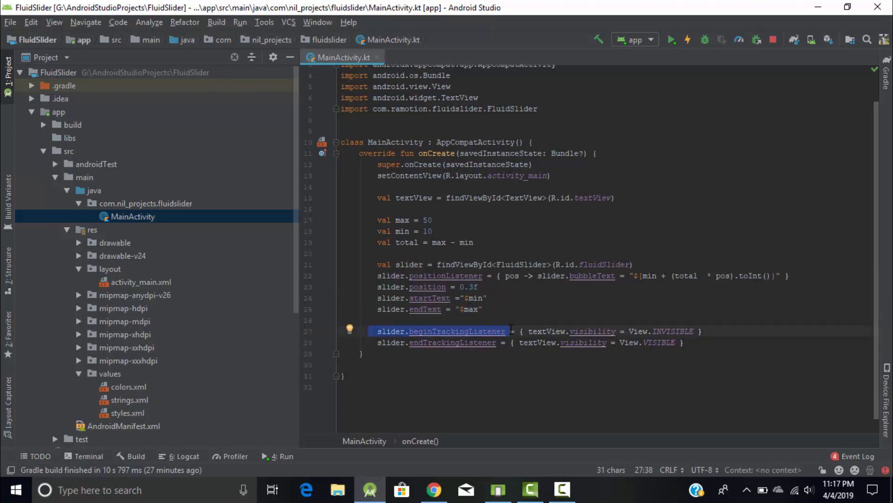
{"action": "left_click", "coordinate": [509, 491]}
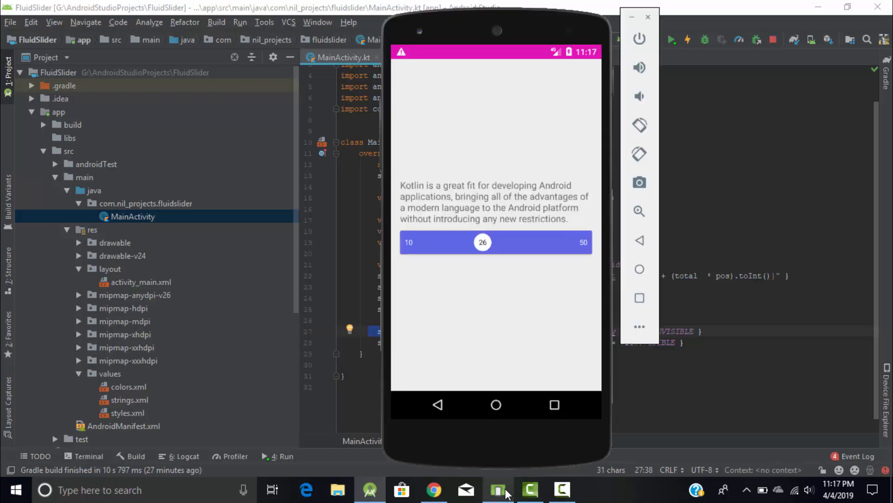
{"action": "left_click", "coordinate": [711, 320]}
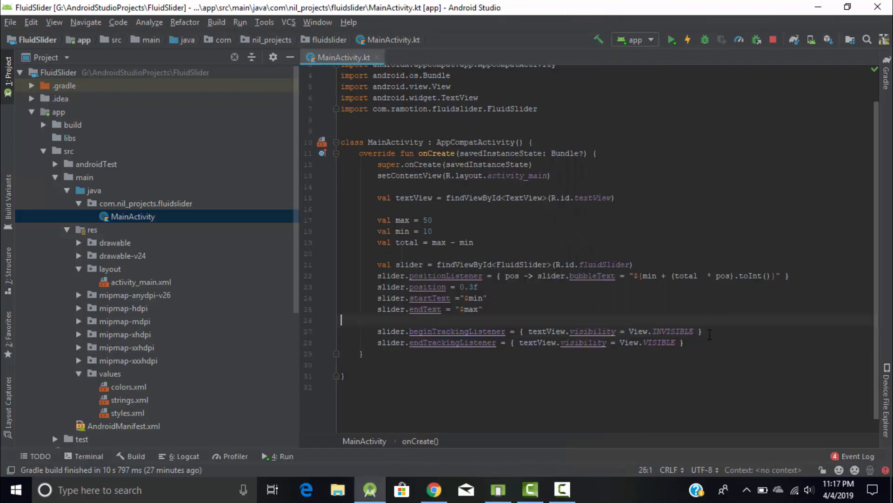
{"action": "left_click_drag", "start_coordinate": [706, 331], "coordinate": [515, 331]}
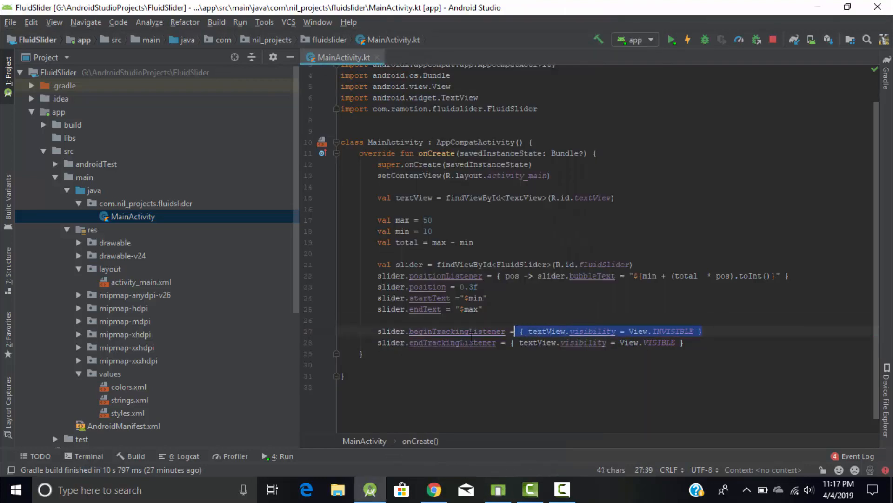
Drag the slider from 26 to 38 to show the text hiding, then review the endTrackingListener code.
{"action": "left_click", "coordinate": [497, 490]}
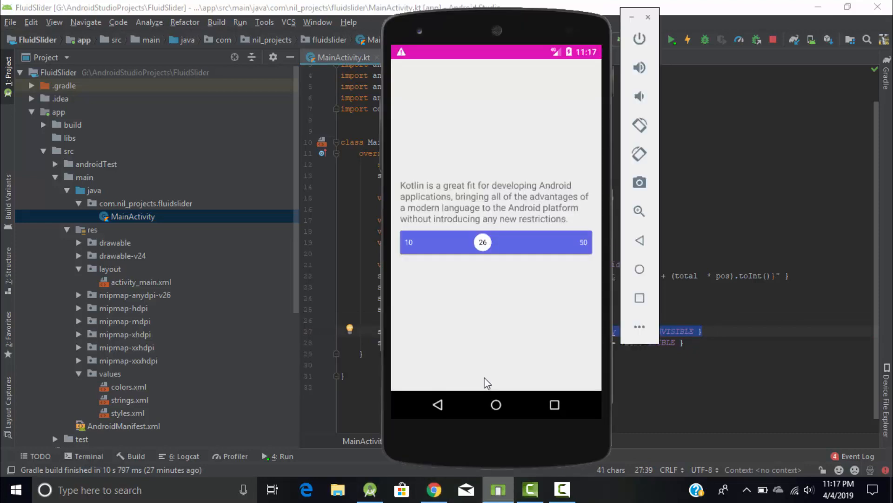
{"action": "left_click_drag", "start_coordinate": [482, 243], "coordinate": [532, 248]}
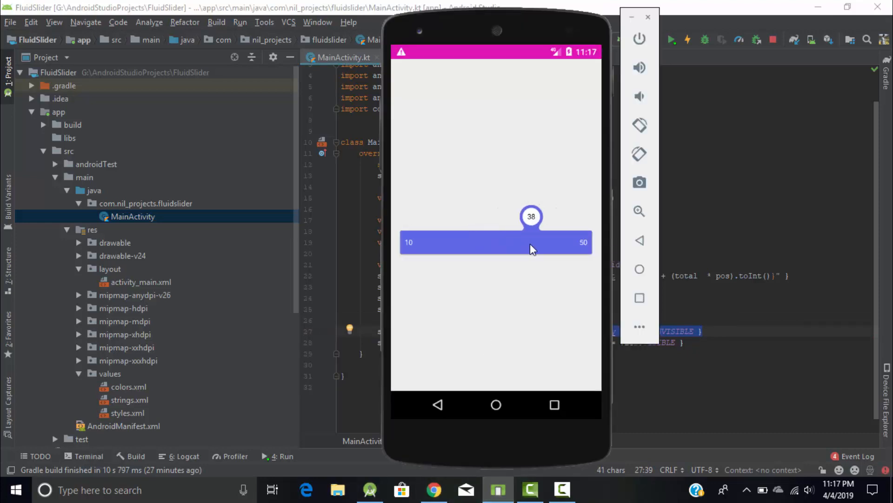
{"action": "left_click", "coordinate": [433, 242]}
{"action": "key", "text": "alt+Tab"}
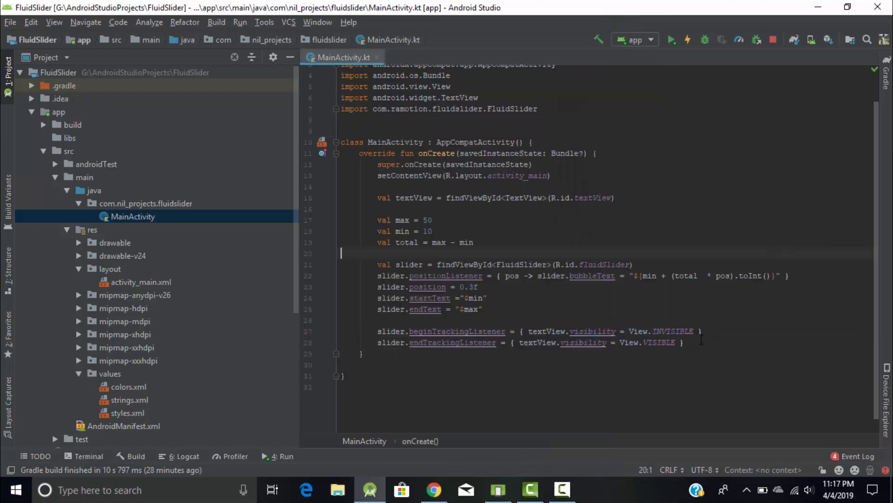
{"action": "left_click_drag", "start_coordinate": [686, 342], "coordinate": [475, 342]}
{"action": "left_click", "coordinate": [471, 387]}
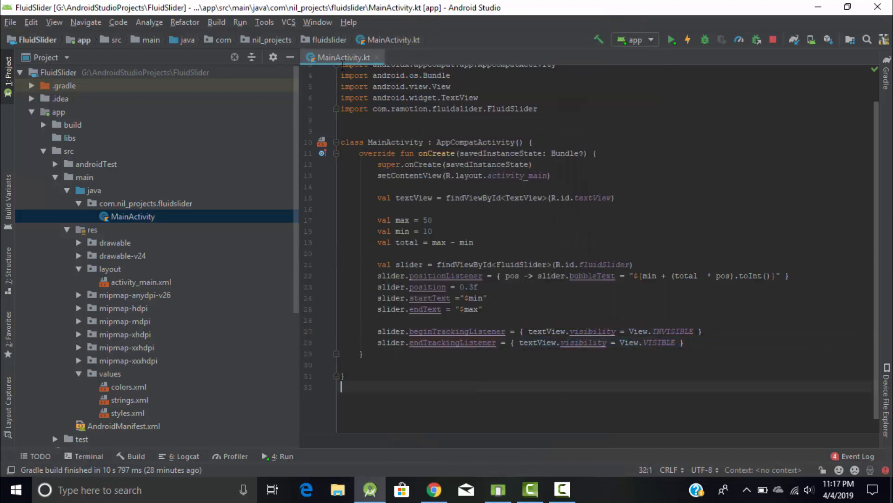
Slide the value down to 10 in the emulator, then minimize Android Studio leaving the app showing.
{"action": "left_click", "coordinate": [500, 488]}
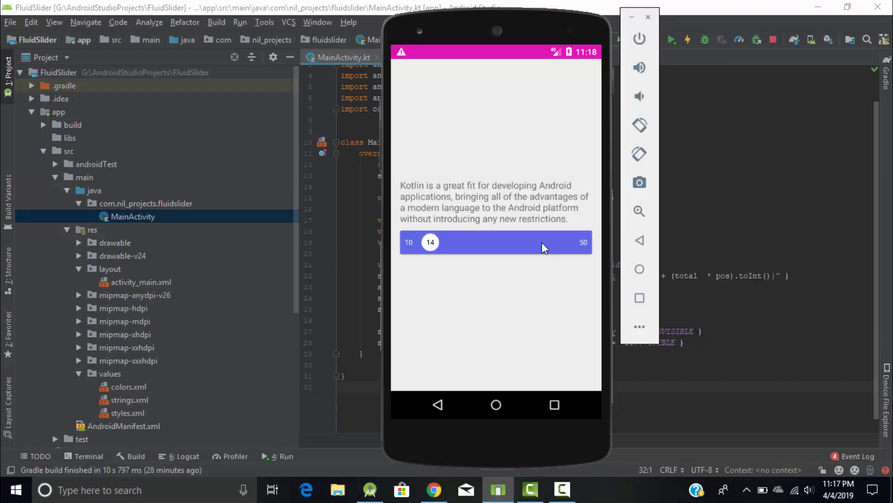
{"action": "mouse_move", "coordinate": [564, 243]}
{"action": "left_mouse_down"}
{"action": "mouse_move", "coordinate": [408, 245]}
{"action": "mouse_move", "coordinate": [553, 244]}
{"action": "left_mouse_up"}
{"action": "left_click", "coordinate": [713, 122]}
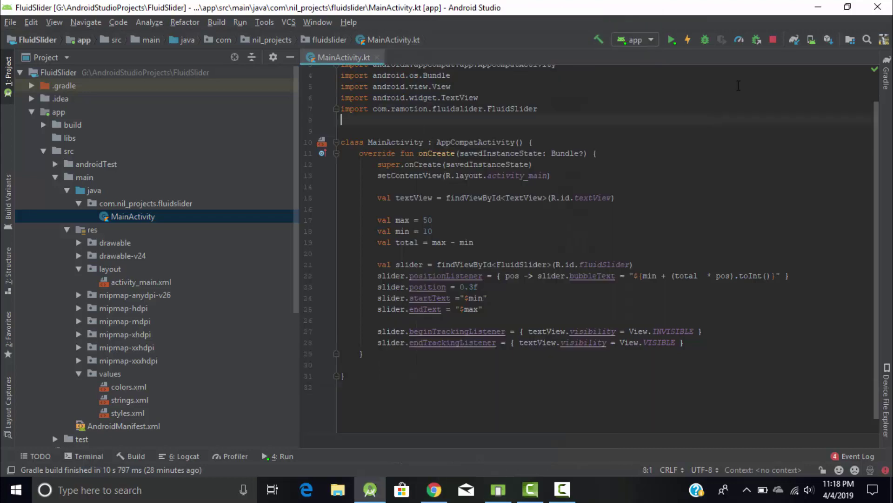
{"action": "left_click", "coordinate": [816, 8]}
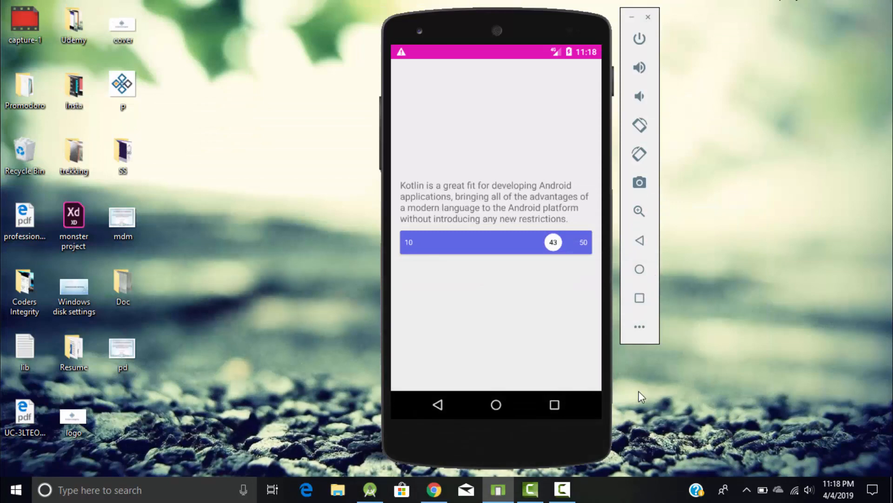